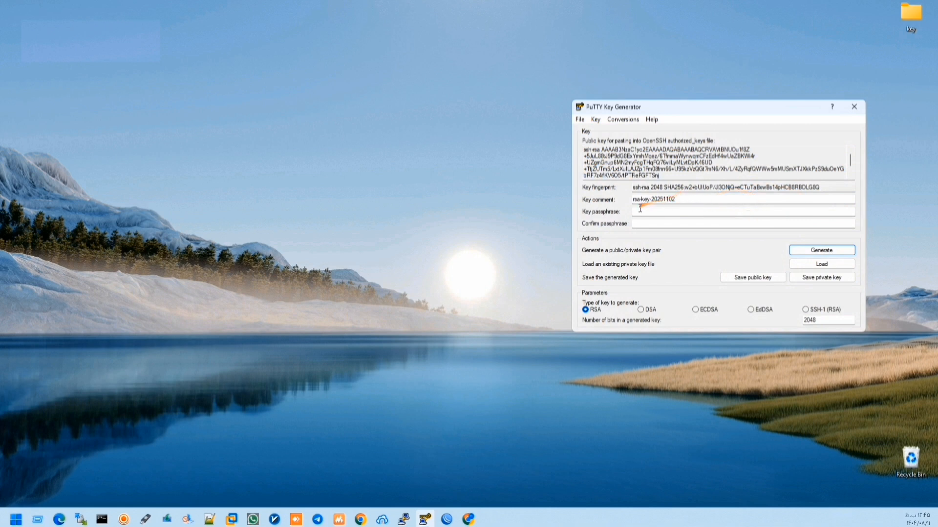
# - Enter a key passphrase for the 2048-bit RSA key and confirm it
pyautogui.click(635, 212)
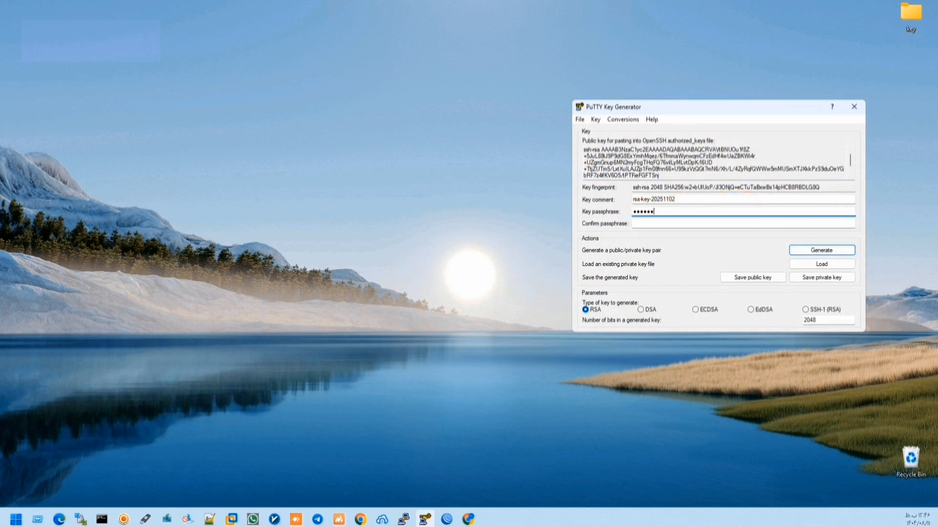
pyautogui.press('Tab')
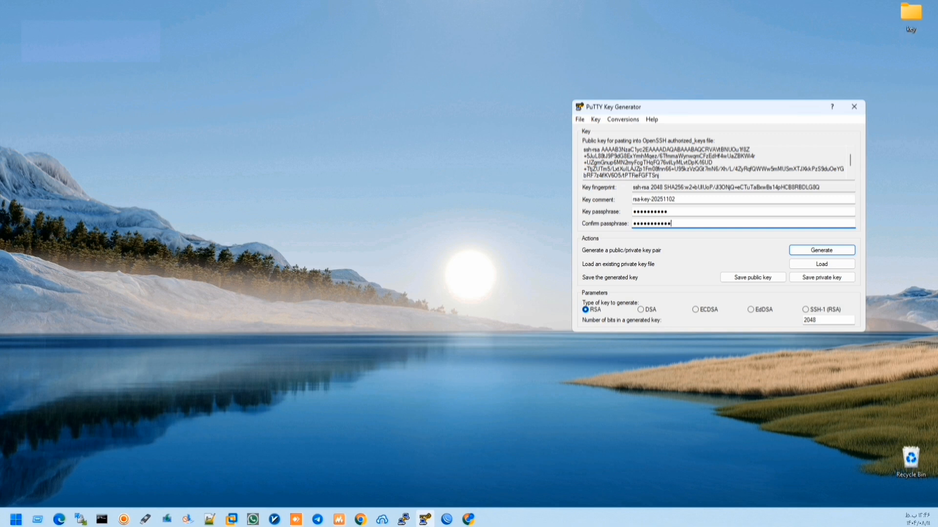
pyautogui.write('••')
# - Save the public key as public1 in the Desktop key folder
pyautogui.click(751, 278)
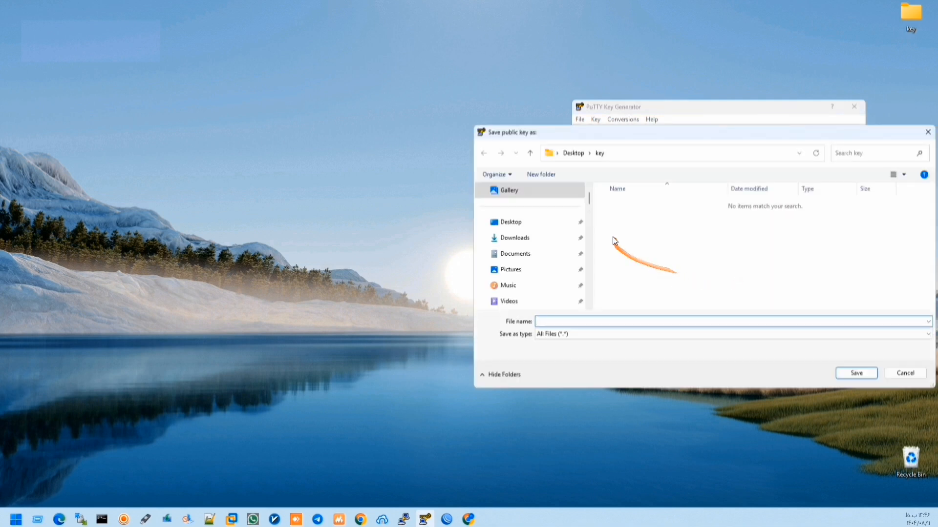
pyautogui.click(528, 222)
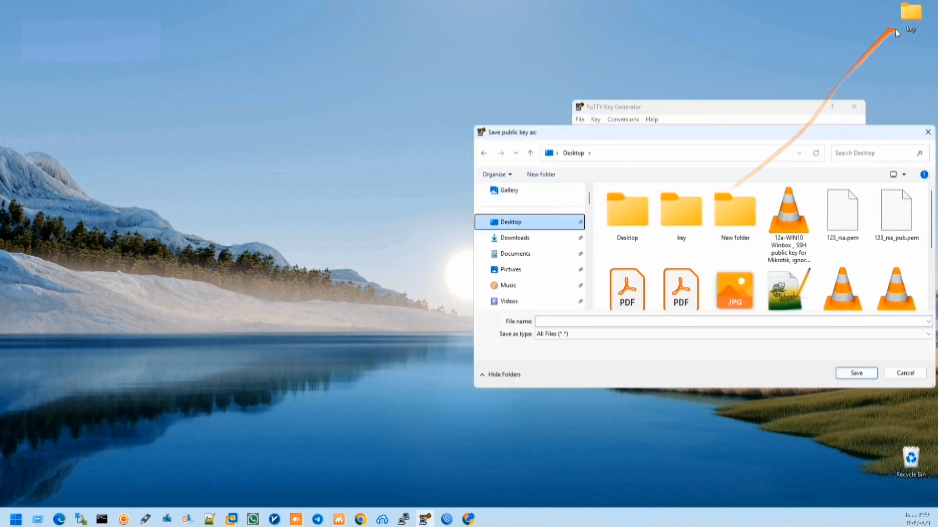
pyautogui.doubleClick(679, 211)
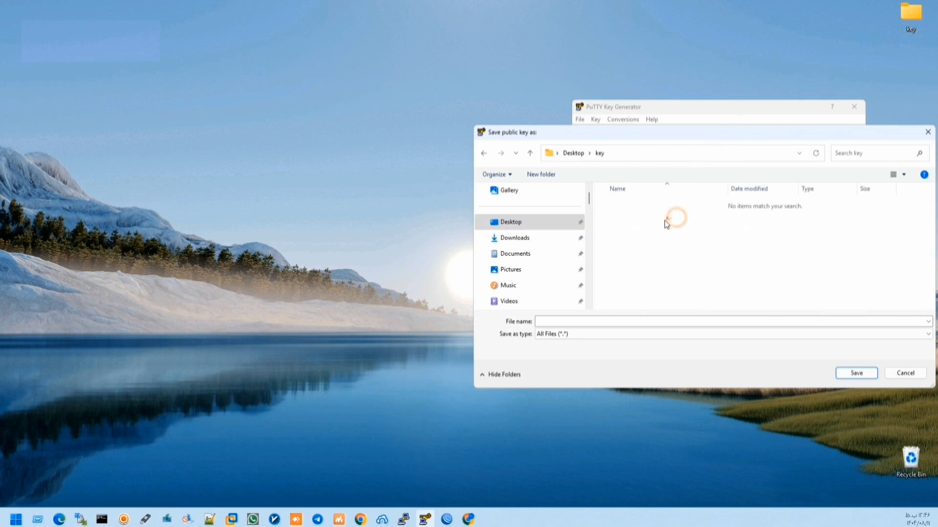
pyautogui.click(564, 321)
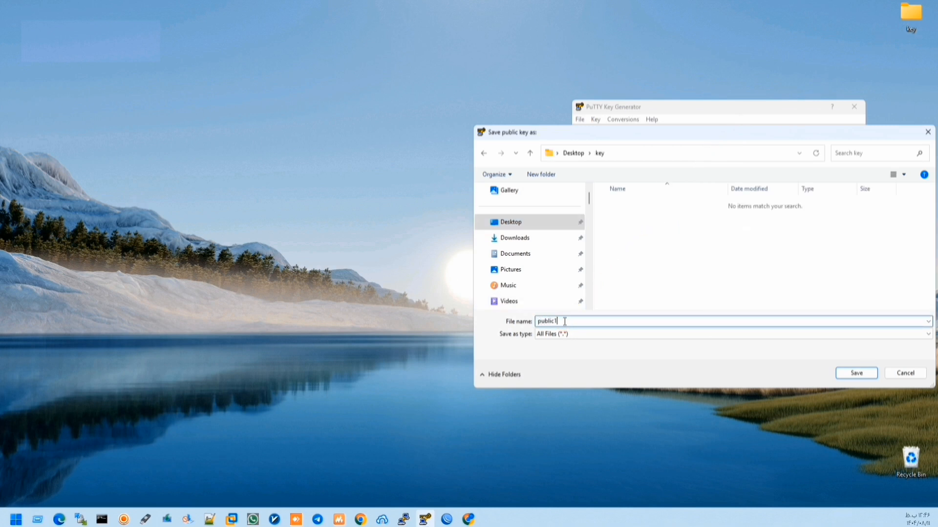
pyautogui.write('public1')
pyautogui.press('Return')
# - Save the private key as Private1.ppk and open the key folder to check both files
pyautogui.click(810, 278)
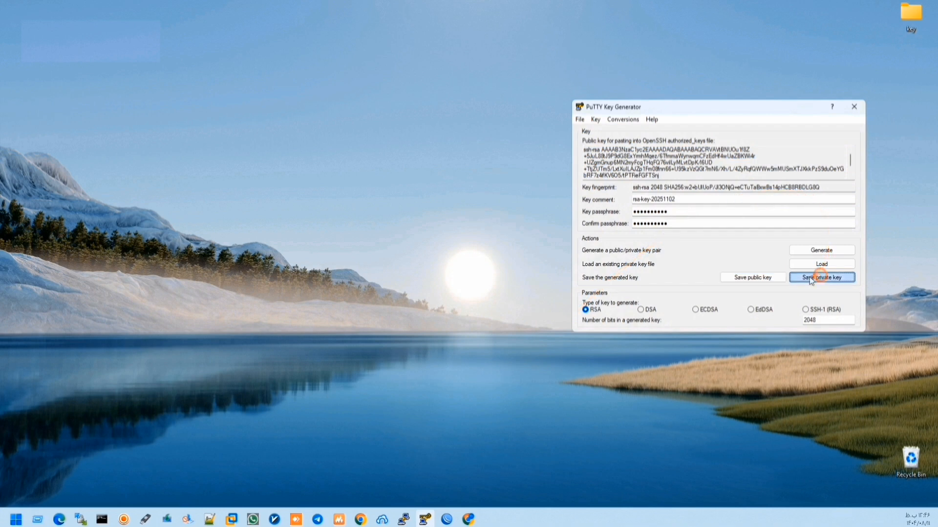
pyautogui.write('P')
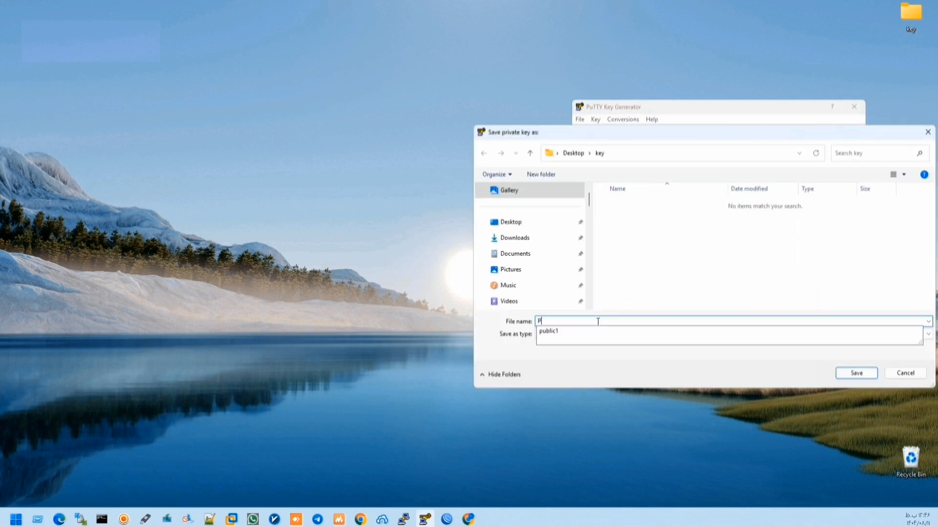
pyautogui.write('rivate1')
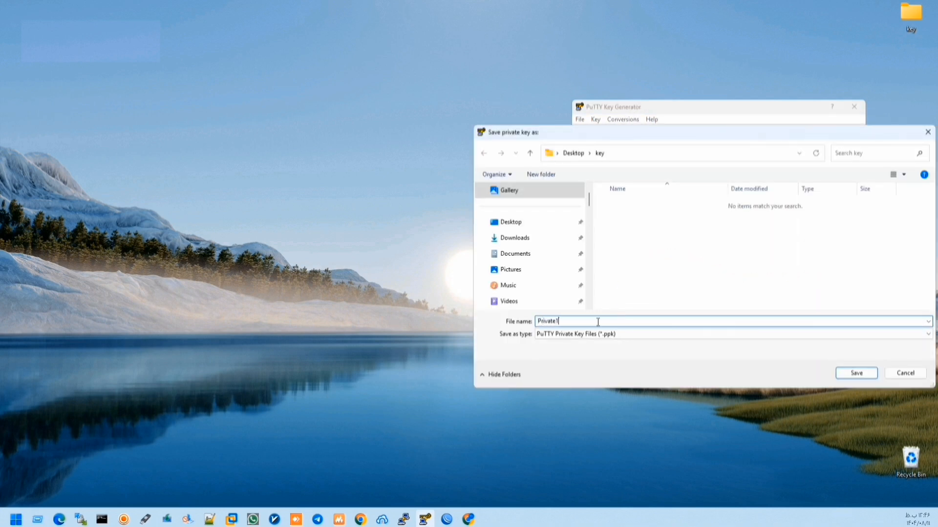
pyautogui.press('Return')
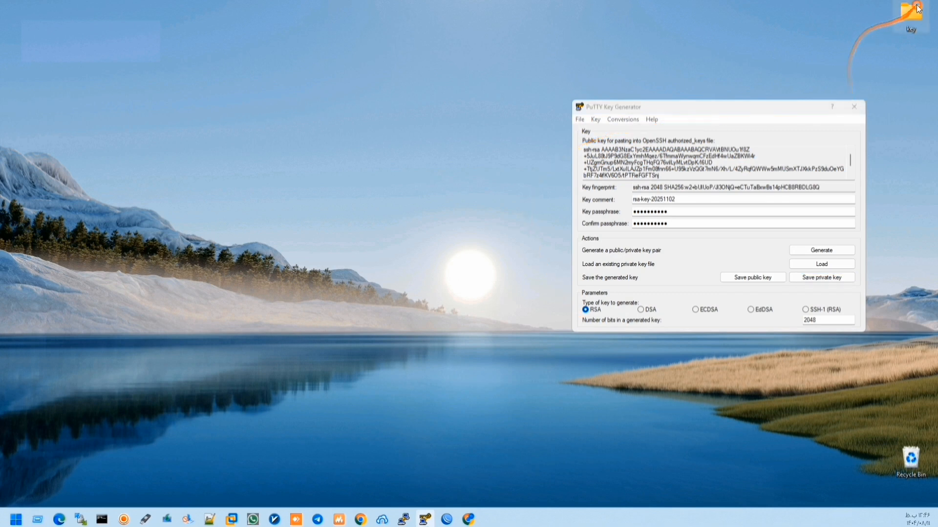
pyautogui.doubleClick(912, 11)
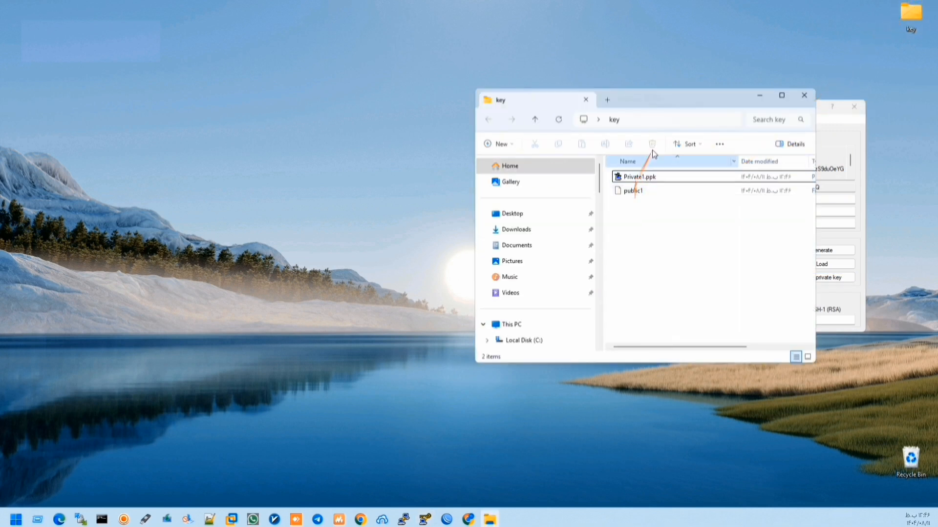
# - Upload public1 (477 B) from the key folder into the router's File List
pyautogui.moveTo(674, 97); pyautogui.dragTo(762, 98)
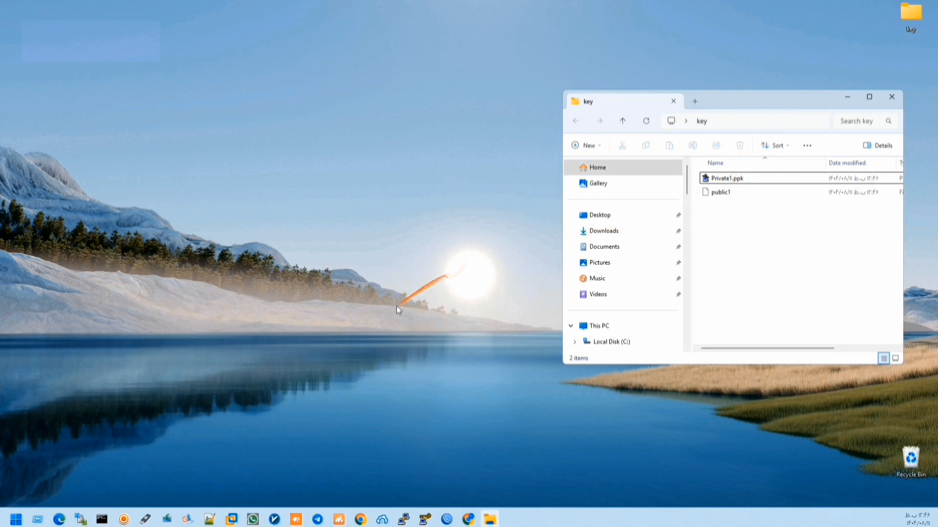
pyautogui.click(447, 519)
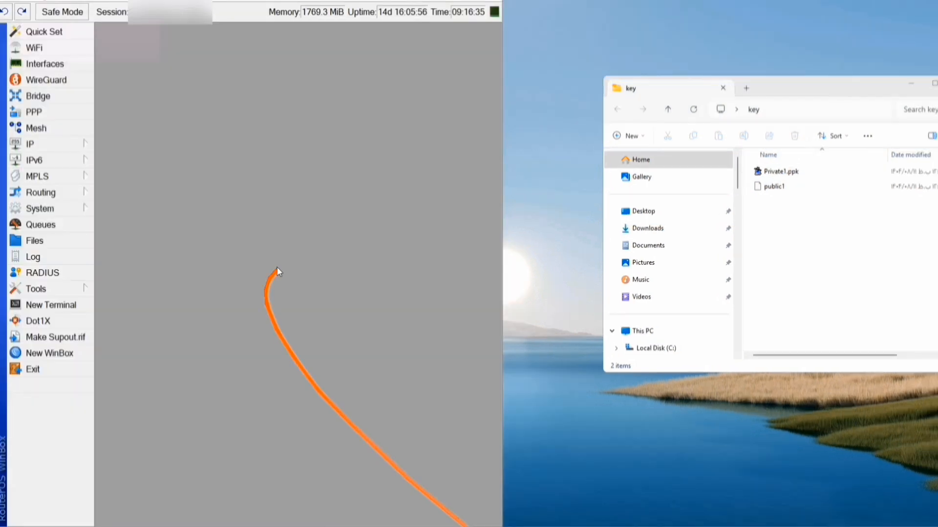
pyautogui.click(363, 278)
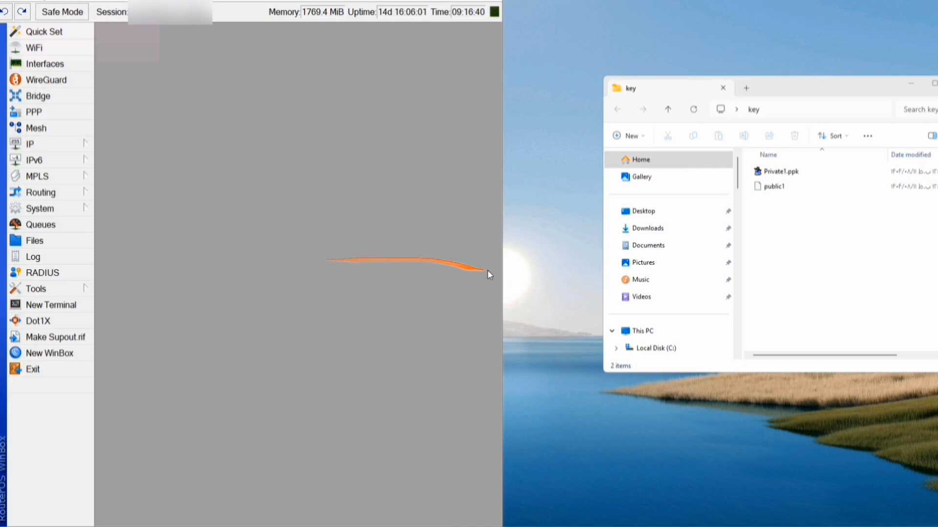
pyautogui.moveTo(503, 276); pyautogui.dragTo(594, 277)
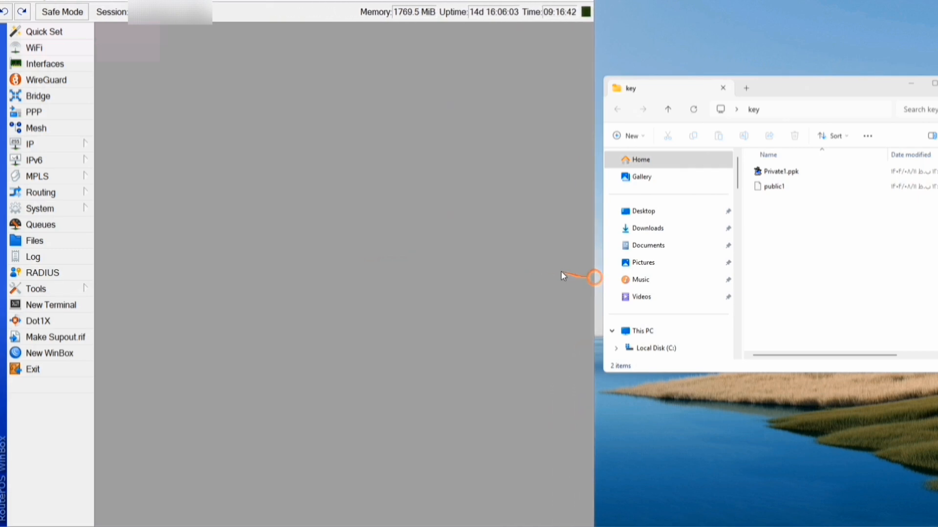
pyautogui.click(63, 241)
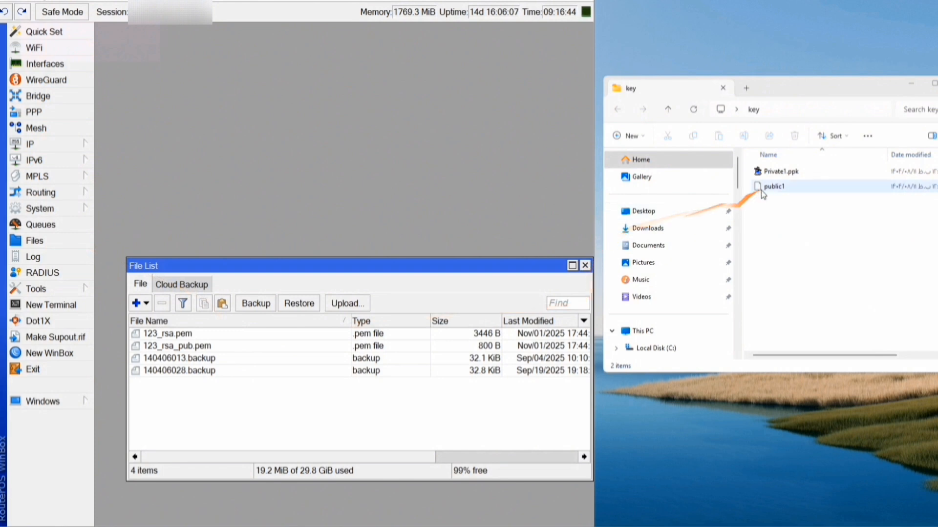
pyautogui.moveTo(772, 191); pyautogui.dragTo(240, 154)
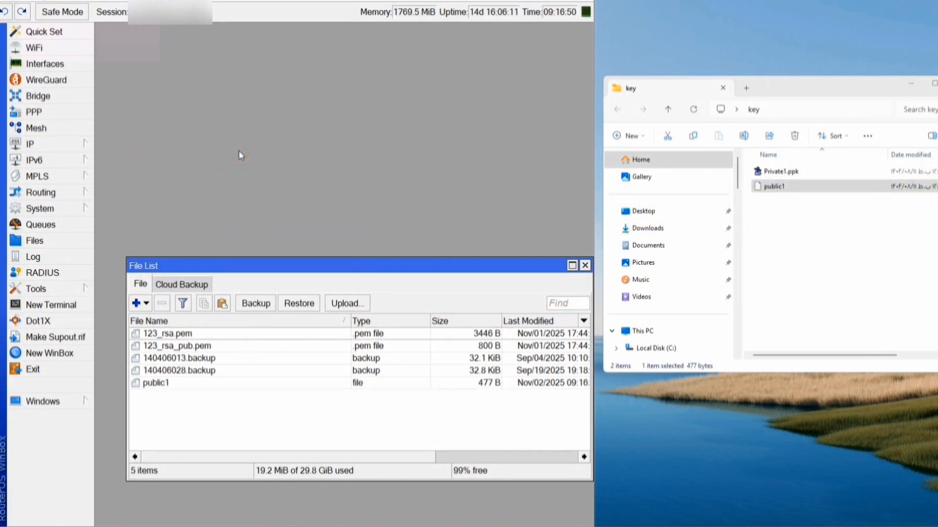
pyautogui.click(158, 386)
pyautogui.click(179, 402)
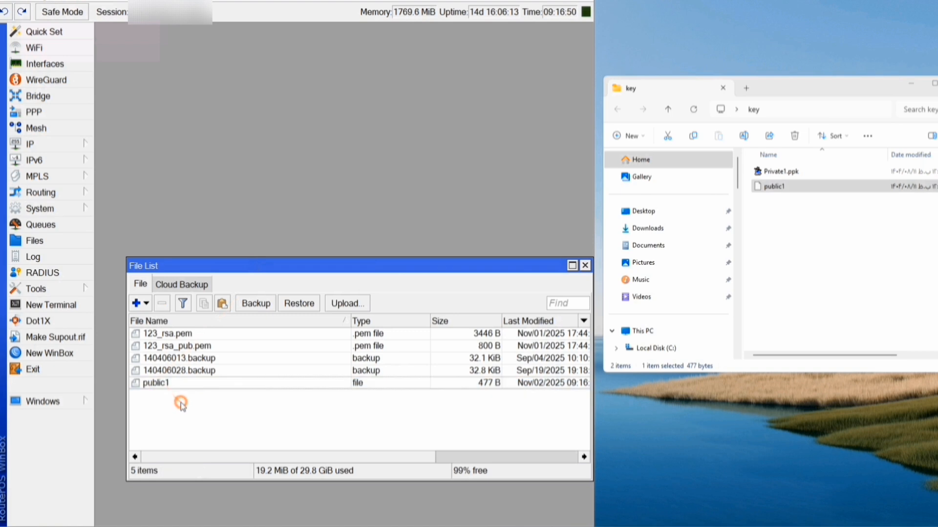
pyautogui.press('Escape')
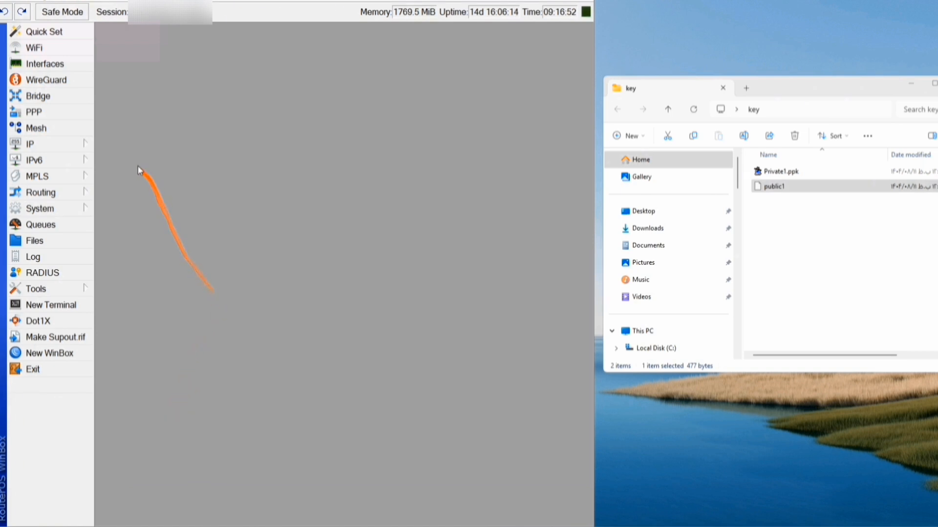
pyautogui.click(77, 144)
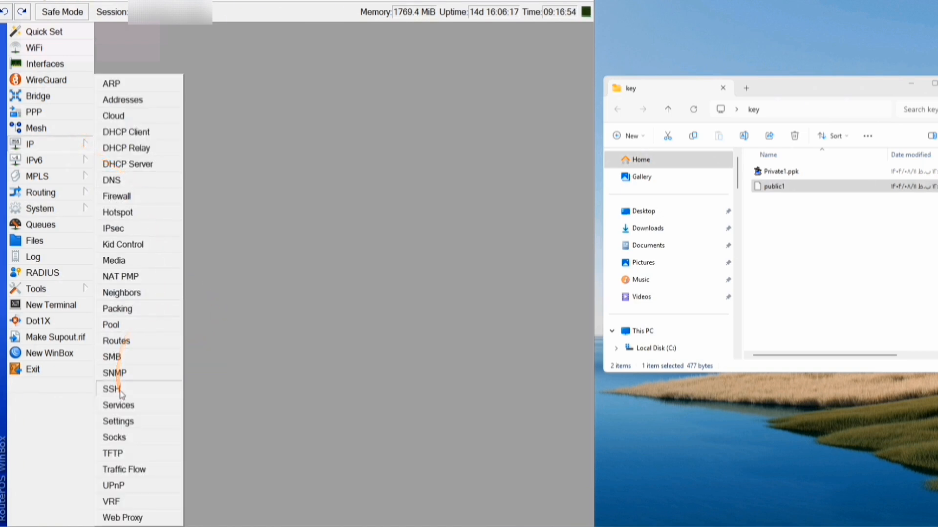
pyautogui.click(51, 305)
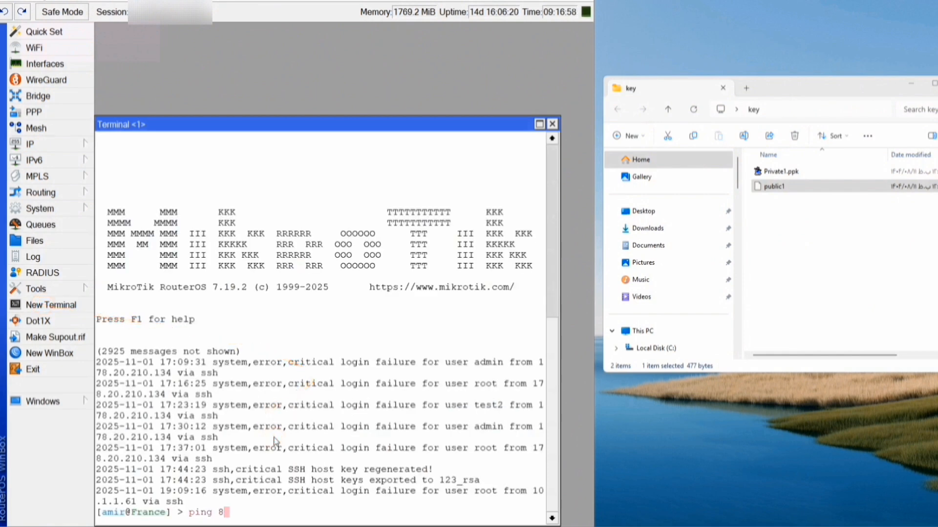
pyautogui.write('ping 8.8.8.8')
pyautogui.press('Return')
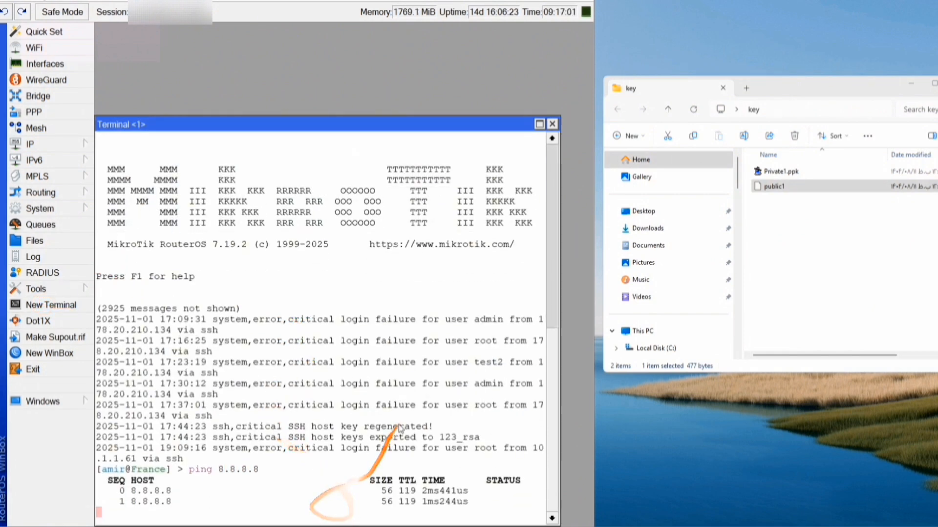
pyautogui.hotkey('ctrl', 'c')
pyautogui.press('Return')
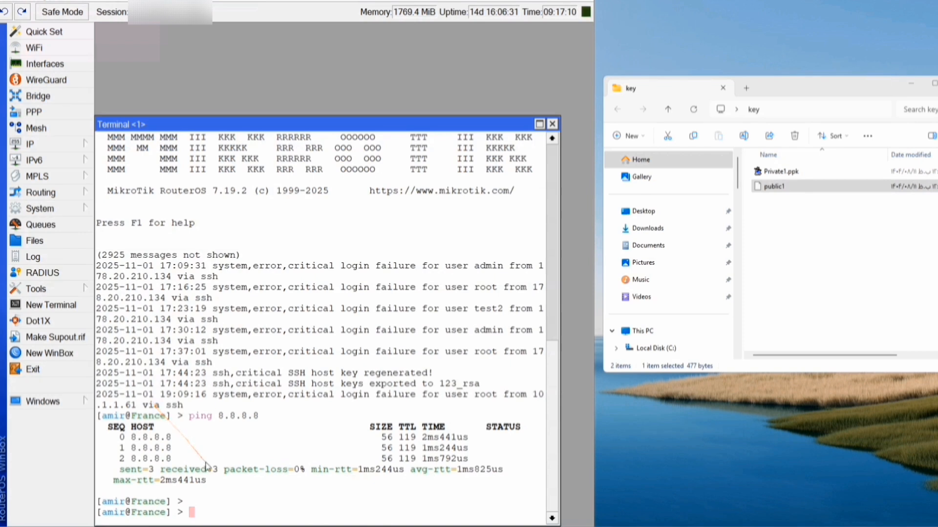
pyautogui.click(553, 125)
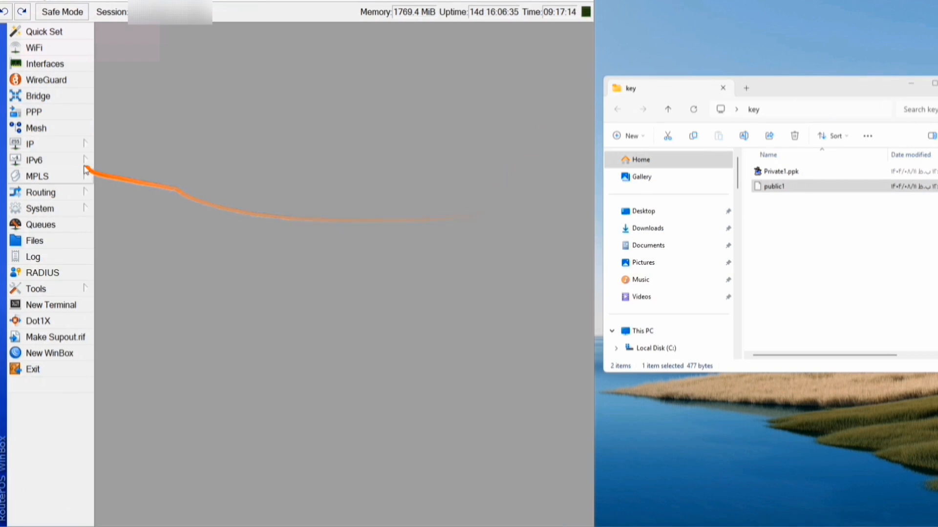
# - In IP > SSH, set forwarding to local and keep the host key size at 2048
pyautogui.click(65, 145)
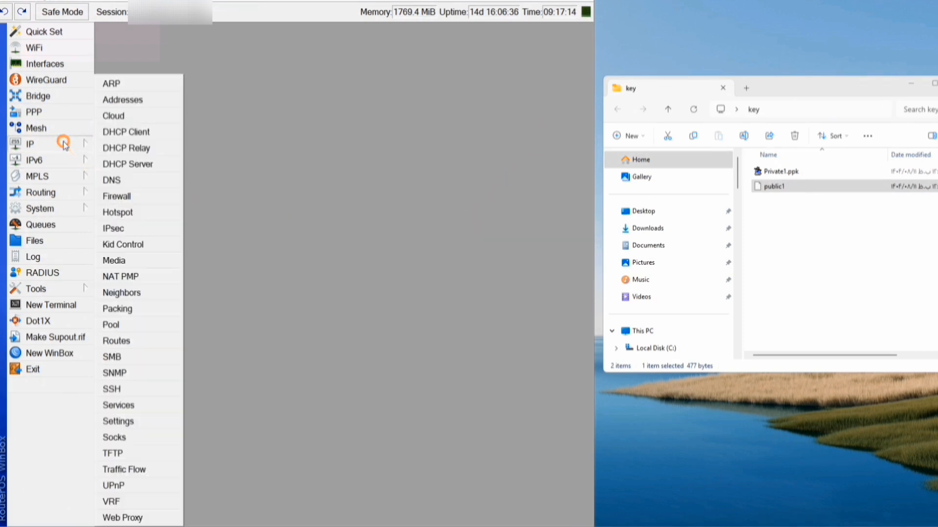
pyautogui.click(138, 390)
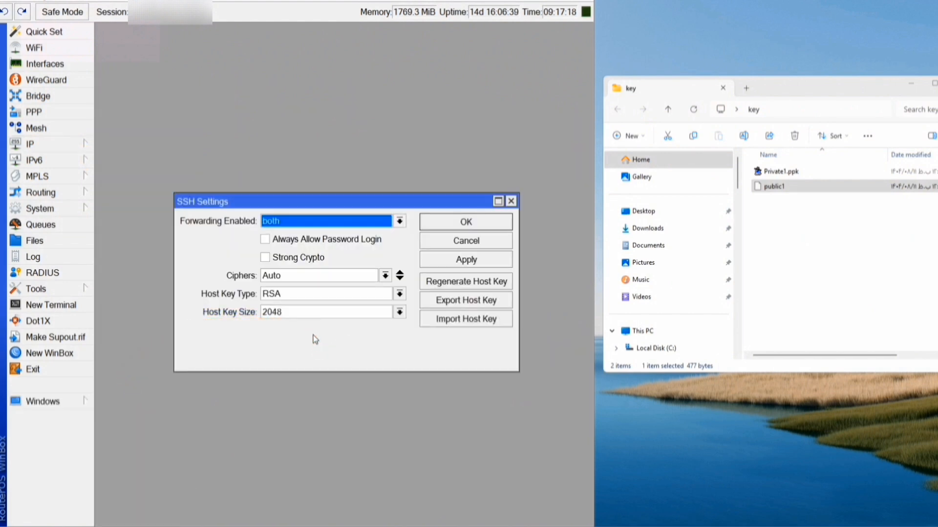
pyautogui.click(291, 221)
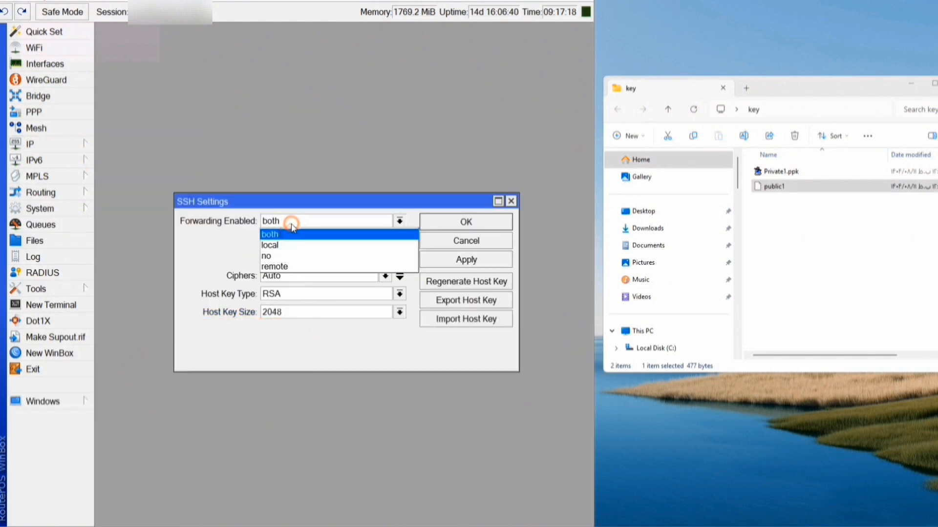
pyautogui.click(283, 248)
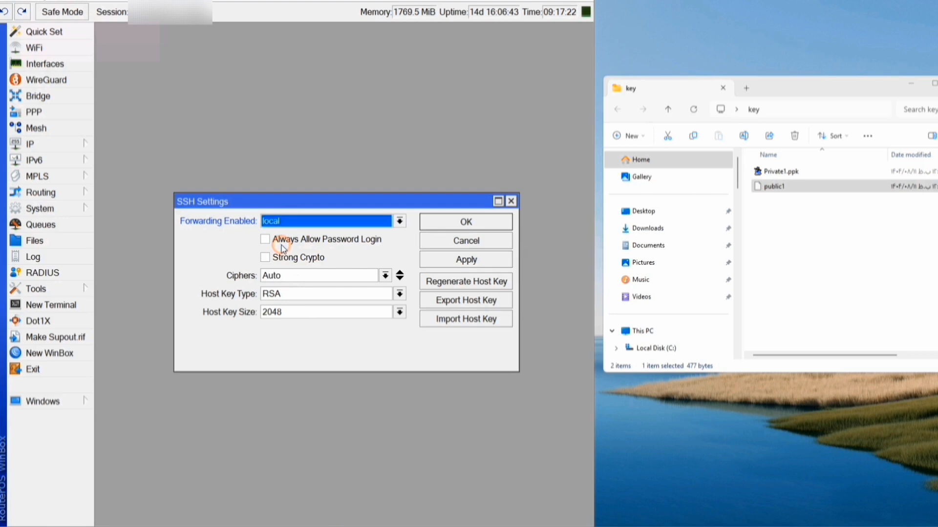
pyautogui.click(282, 312)
pyautogui.click(282, 312)
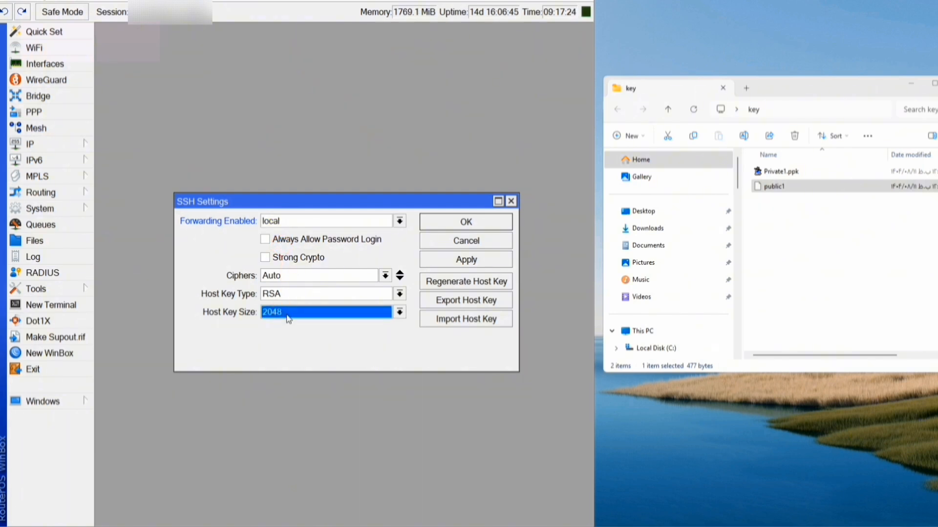
# - Check in PuTTYgen that the generated key is RSA with 2048 bits
pyautogui.click(431, 526)
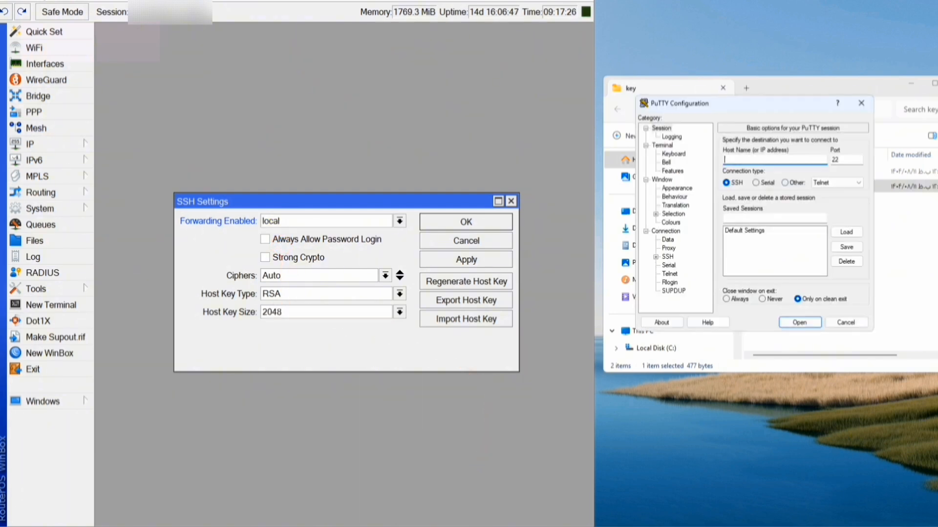
pyautogui.click(451, 526)
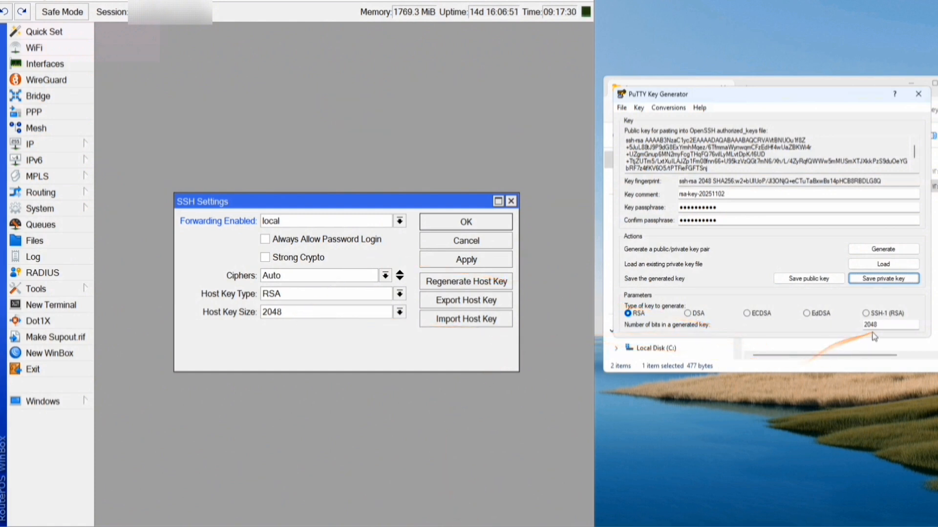
pyautogui.moveTo(878, 325); pyautogui.dragTo(855, 324)
pyautogui.click(636, 313)
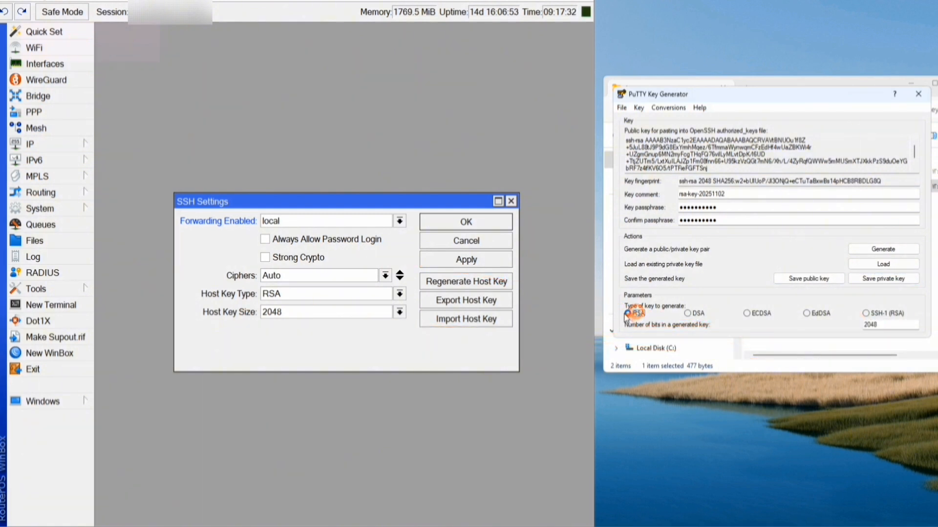
# - Keep RSA as the SSH host key type, then apply and close the settings
pyautogui.click(293, 294)
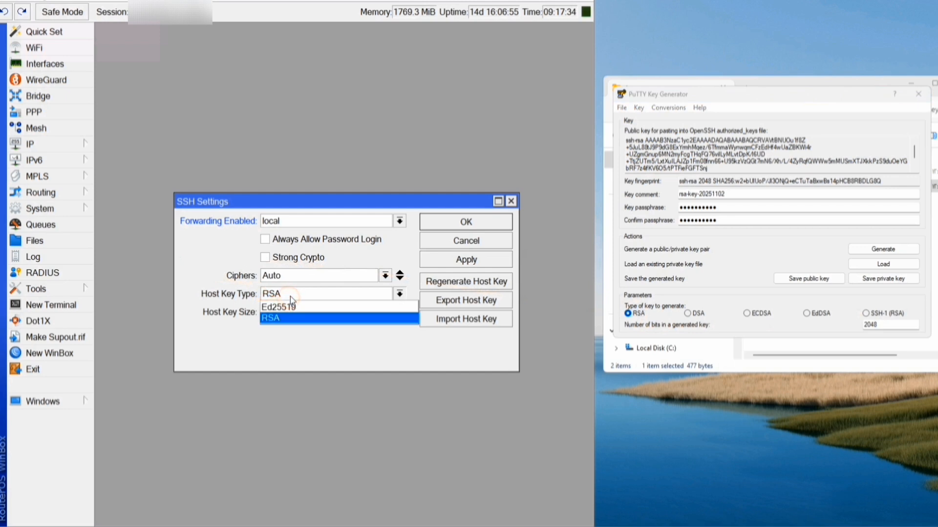
pyautogui.click(295, 299)
pyautogui.click(298, 295)
pyautogui.click(307, 298)
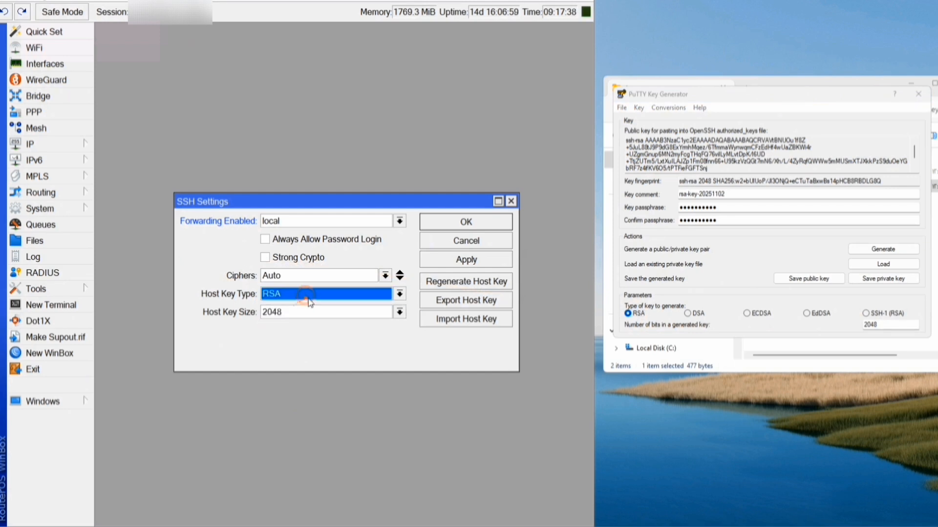
pyautogui.click(446, 259)
pyautogui.click(453, 224)
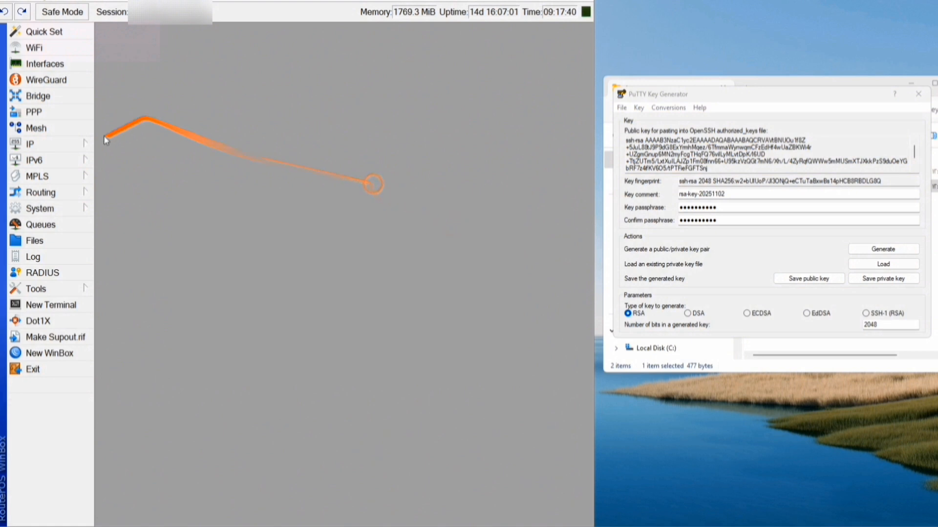
# - Open System > Users and show the Groups tab
pyautogui.click(69, 145)
pyautogui.click(59, 209)
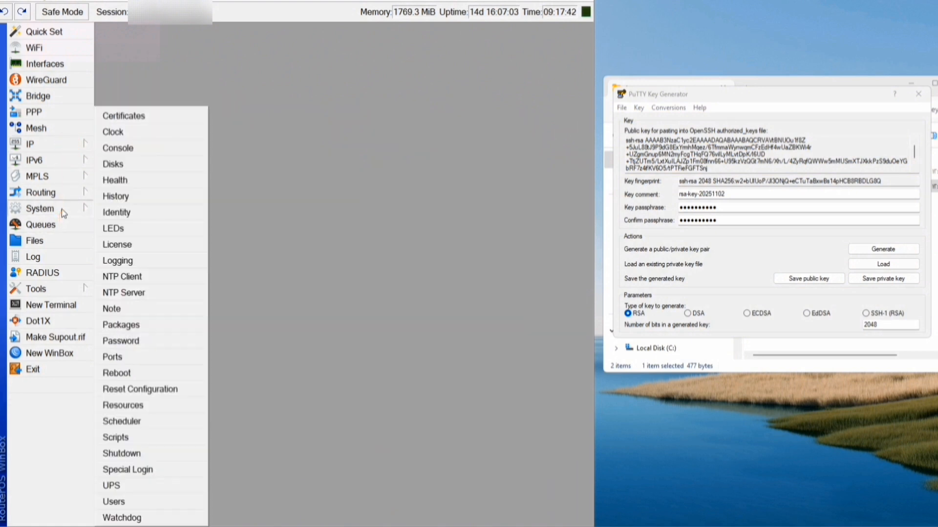
pyautogui.click(148, 506)
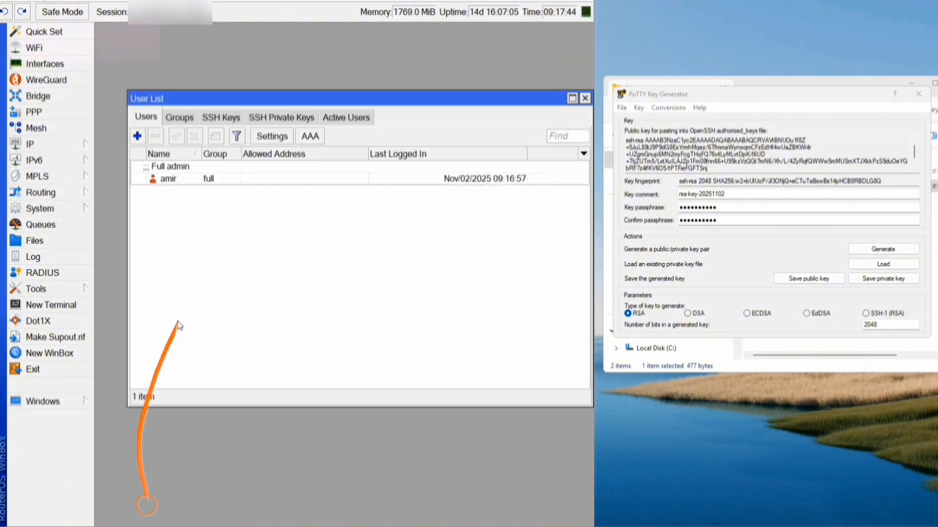
pyautogui.click(190, 122)
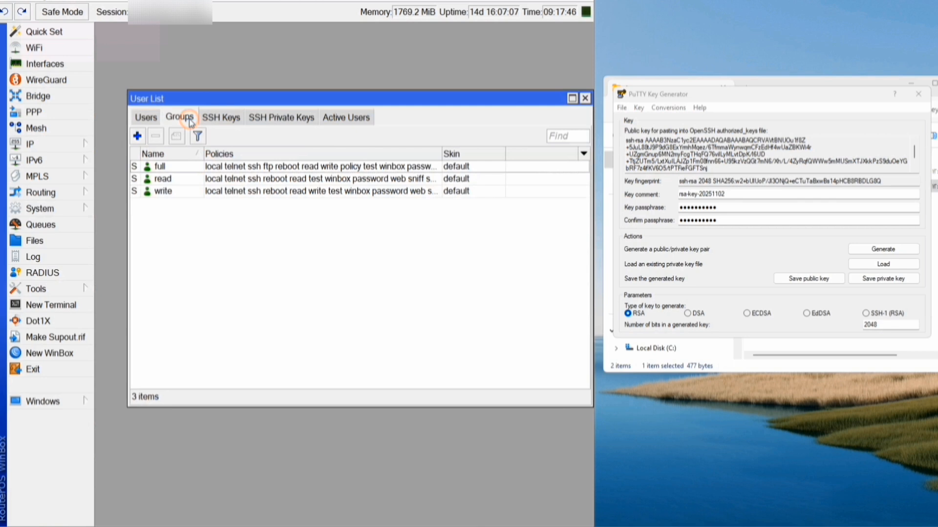
pyautogui.click(142, 118)
pyautogui.moveTo(167, 96); pyautogui.dragTo(142, 89)
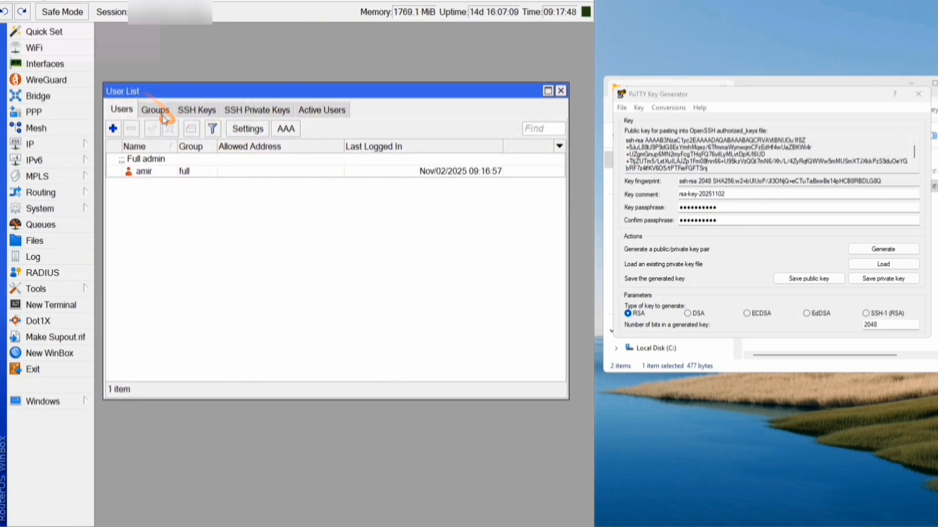
pyautogui.click(155, 110)
# - Create group SSH with only the ssh policy and default skin, then return to Users
pyautogui.click(113, 129)
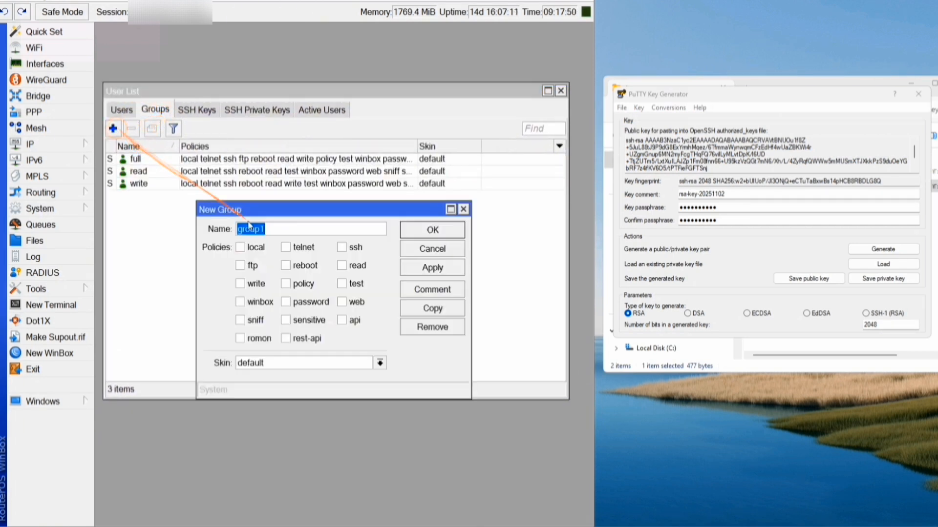
pyautogui.moveTo(243, 209); pyautogui.dragTo(171, 126)
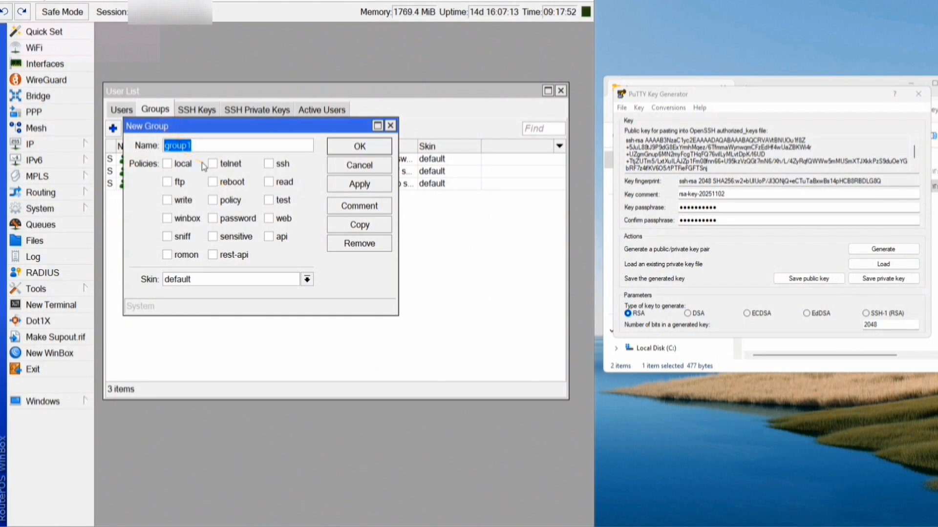
pyautogui.write('SSH')
pyautogui.click(268, 164)
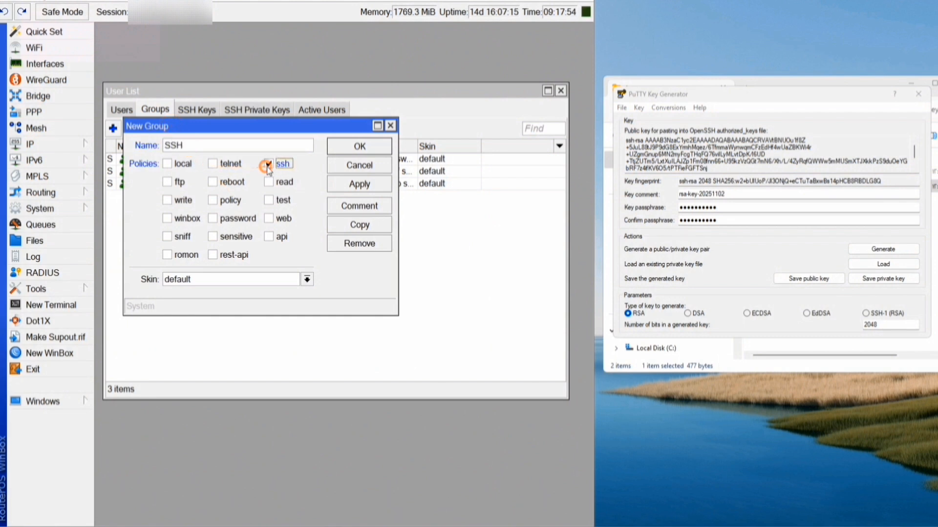
pyautogui.click(271, 278)
pyautogui.click(272, 280)
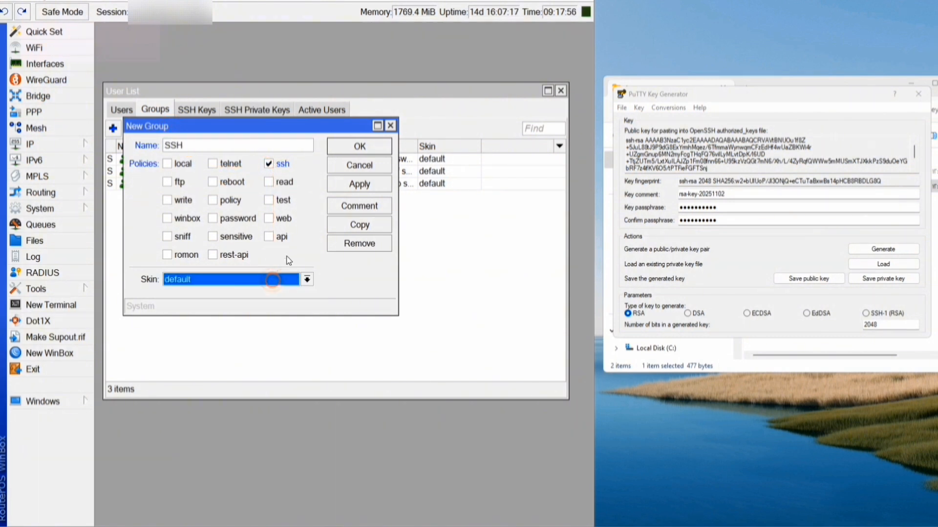
pyautogui.click(359, 184)
pyautogui.click(355, 147)
pyautogui.click(175, 161)
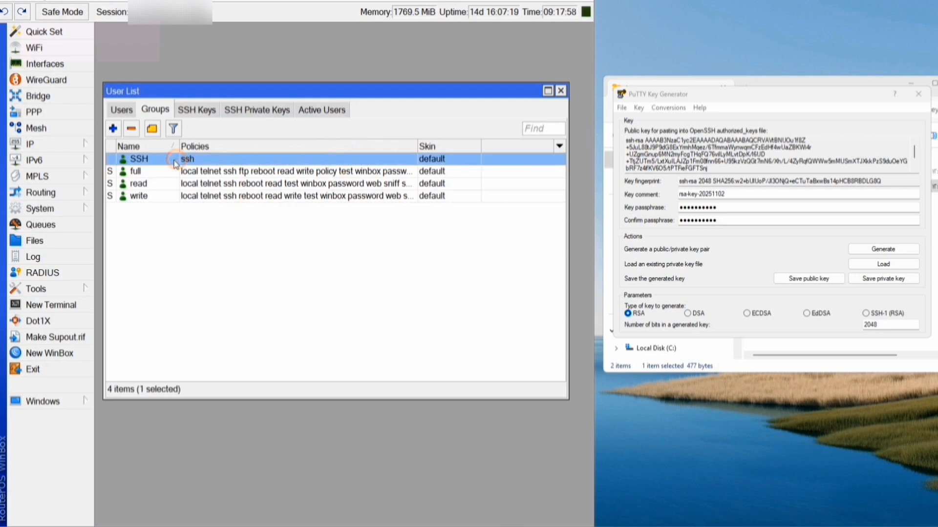
pyautogui.click(131, 117)
# - Add user Alpha in the SSH group with a password
pyautogui.click(113, 128)
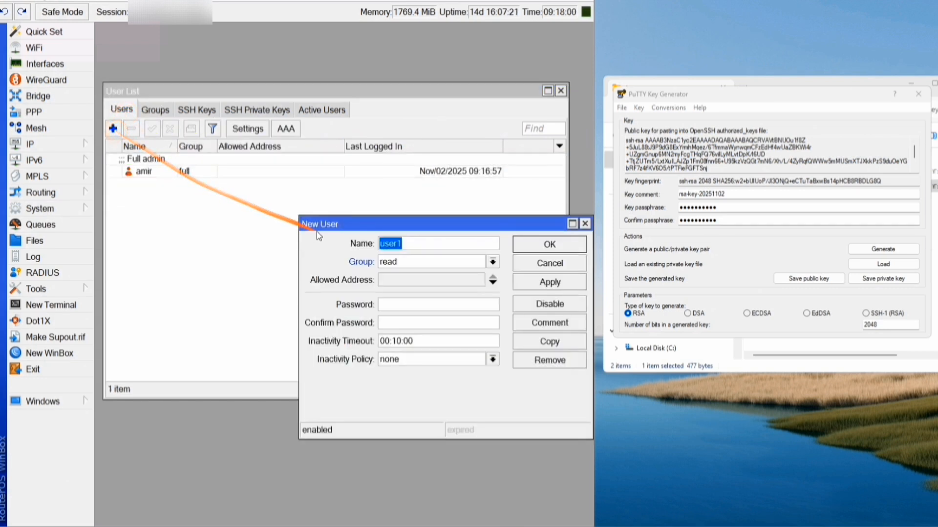
pyautogui.moveTo(320, 224); pyautogui.dragTo(112, 127)
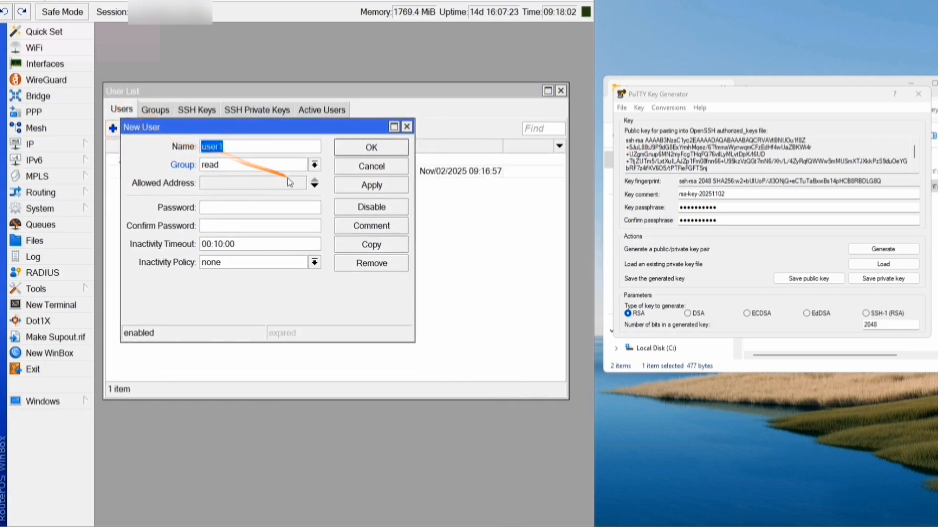
pyautogui.write('Alpha')
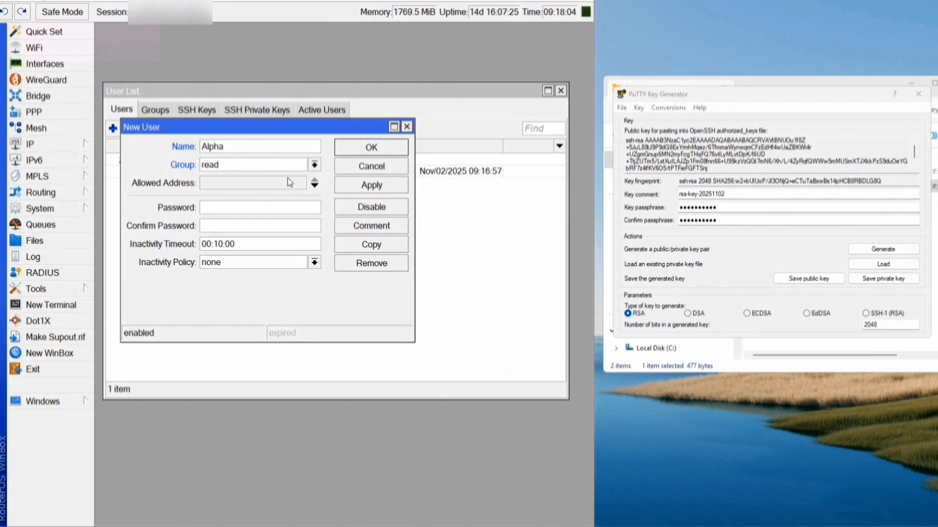
pyautogui.click(249, 164)
pyautogui.click(227, 179)
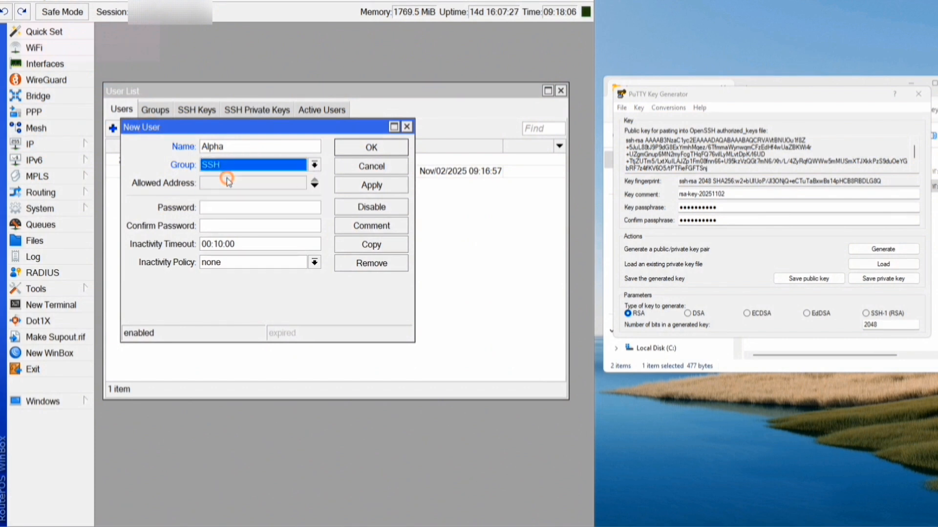
pyautogui.click(220, 207)
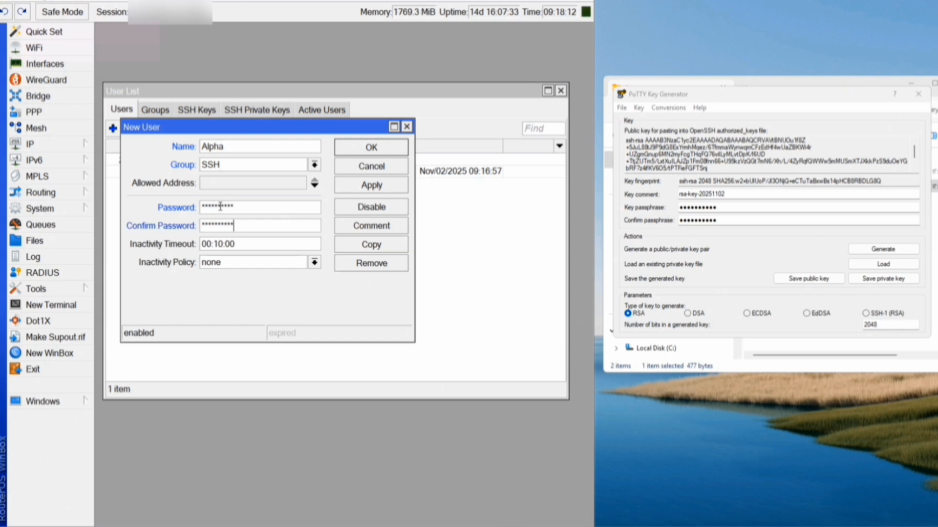
pyautogui.click(366, 188)
pyautogui.click(369, 148)
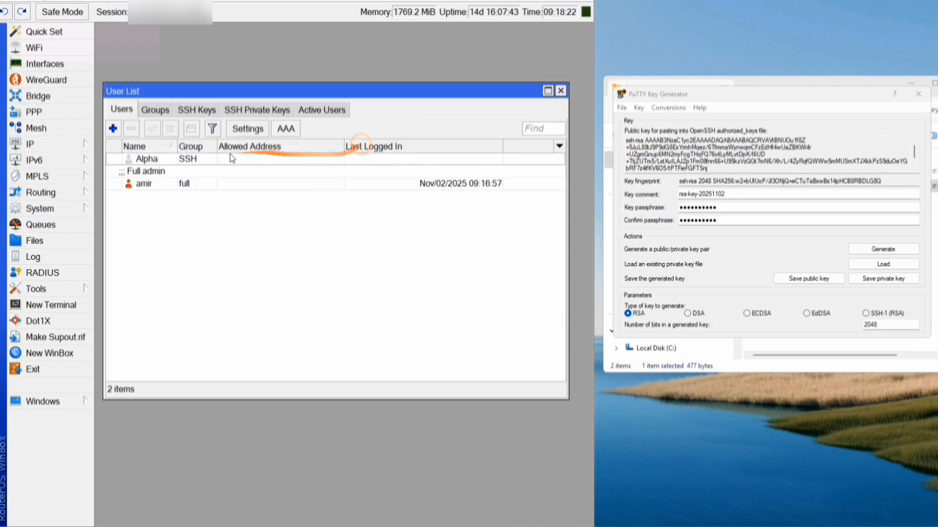
# - Verify Alpha and the SSH group in the lists, then start an SSH key import
pyautogui.click(198, 171)
pyautogui.click(190, 162)
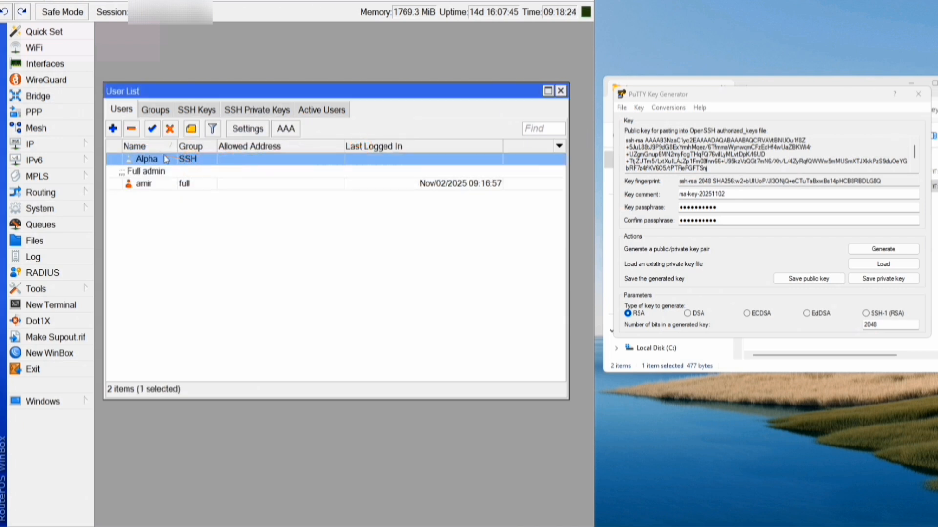
pyautogui.click(150, 147)
pyautogui.click(169, 200)
pyautogui.click(156, 184)
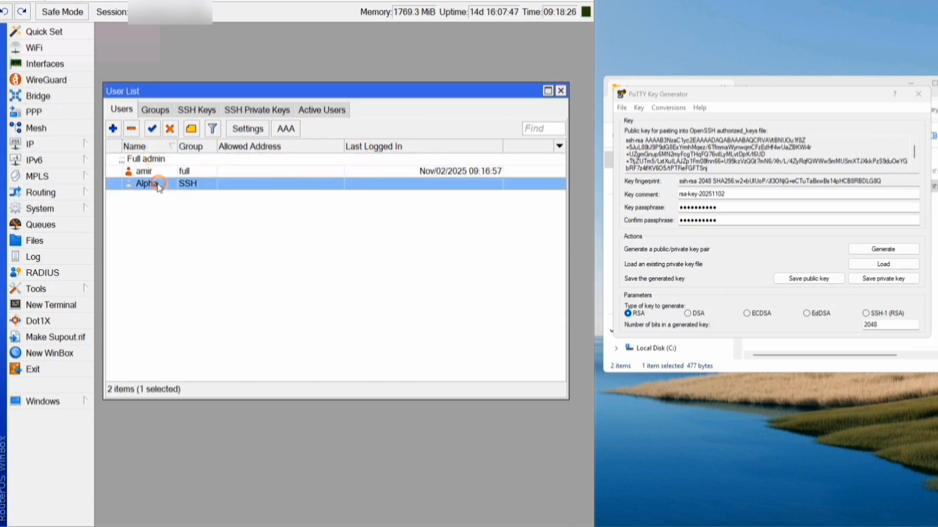
pyautogui.click(155, 109)
pyautogui.click(198, 236)
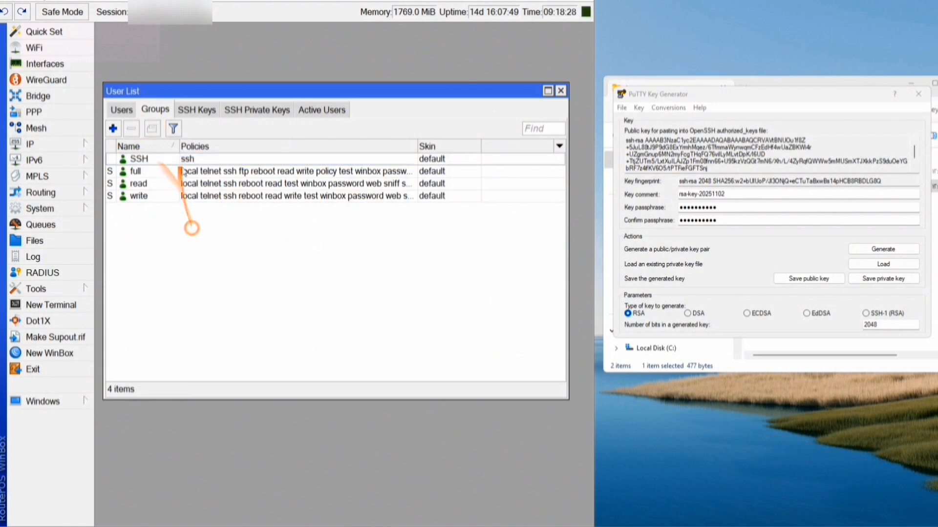
pyautogui.click(197, 109)
pyautogui.click(197, 128)
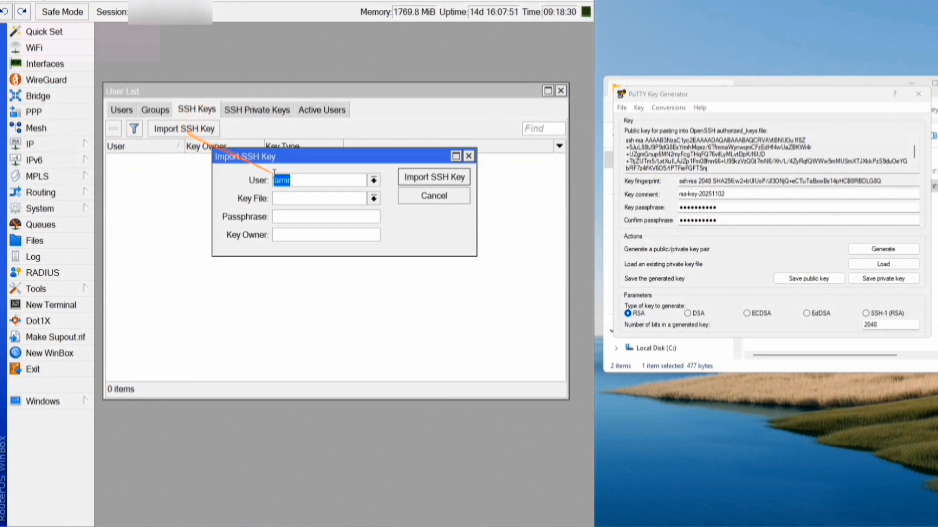
# - Import public1 as Alpha's SSH key with its passphrase, then minimize WinBox
pyautogui.moveTo(274, 153); pyautogui.dragTo(213, 152)
pyautogui.click(311, 174)
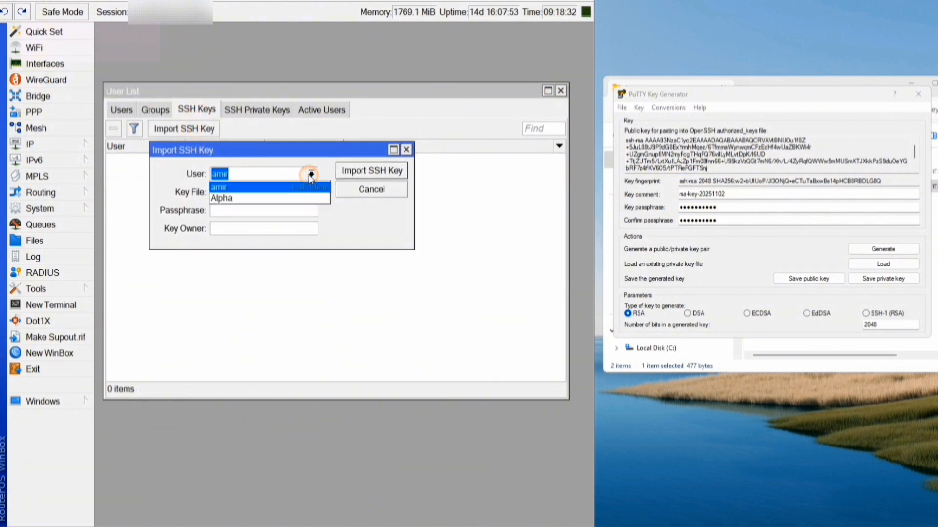
pyautogui.click(233, 198)
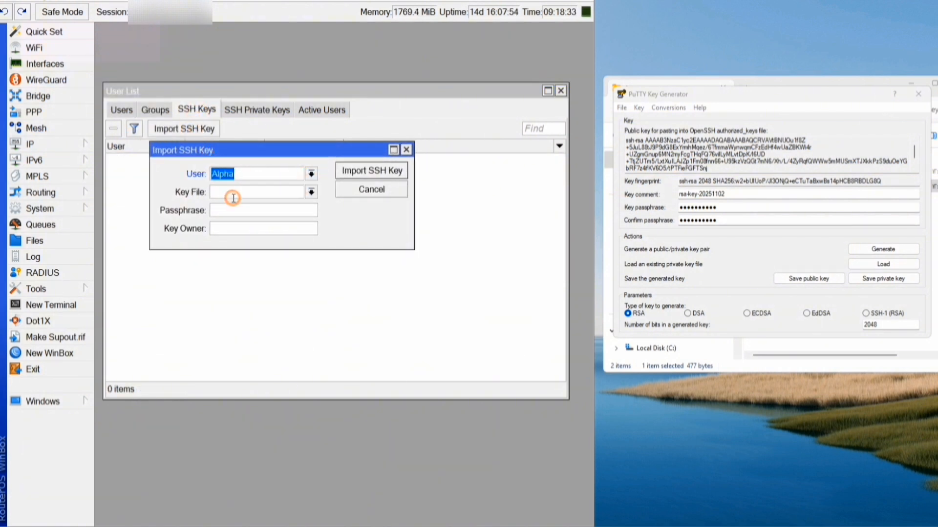
pyautogui.click(311, 193)
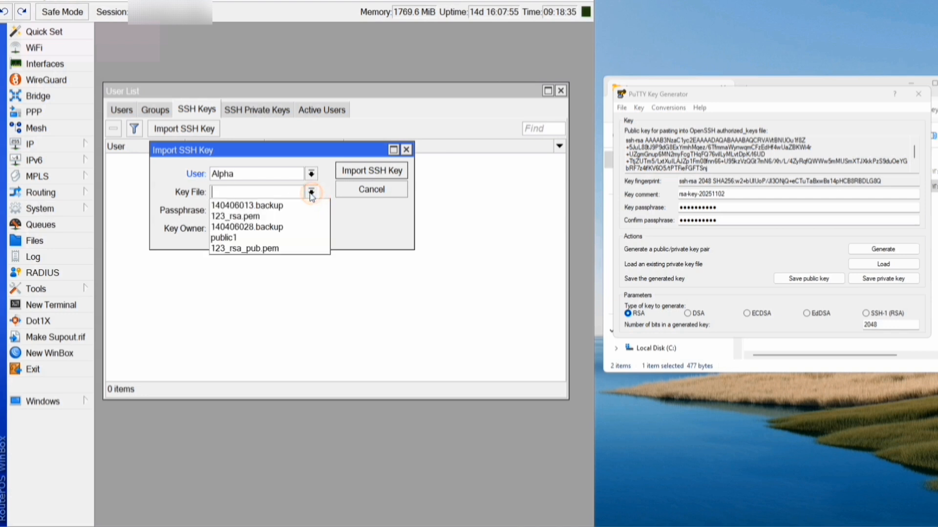
pyautogui.click(237, 239)
pyautogui.click(229, 212)
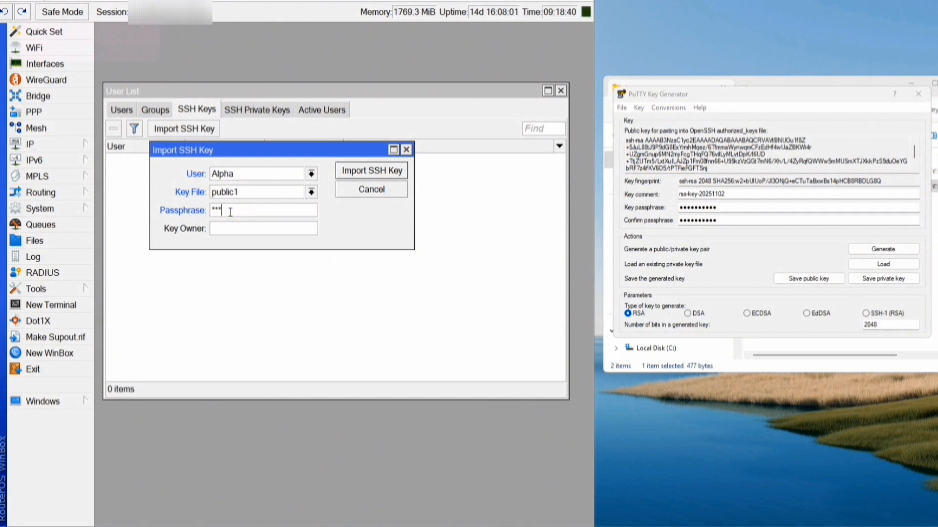
pyautogui.click(342, 172)
pyautogui.click(277, 163)
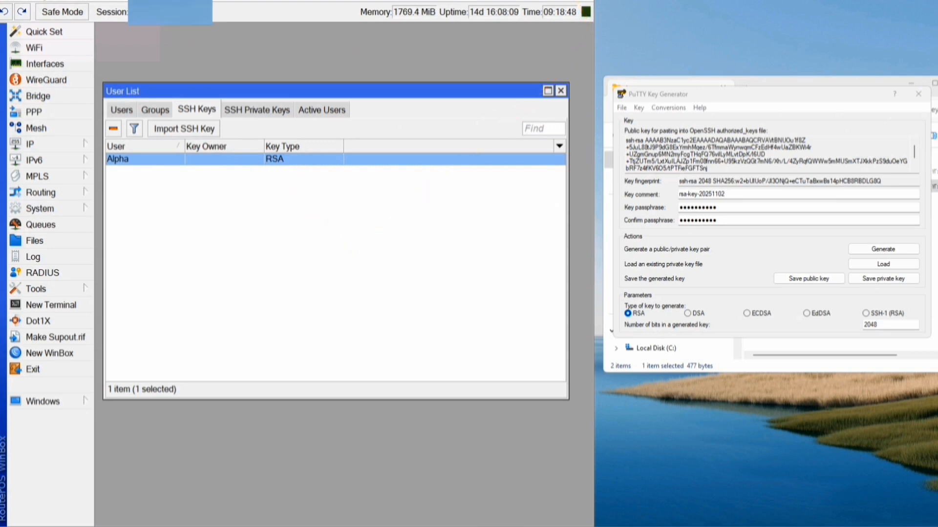
pyautogui.click(529, 0)
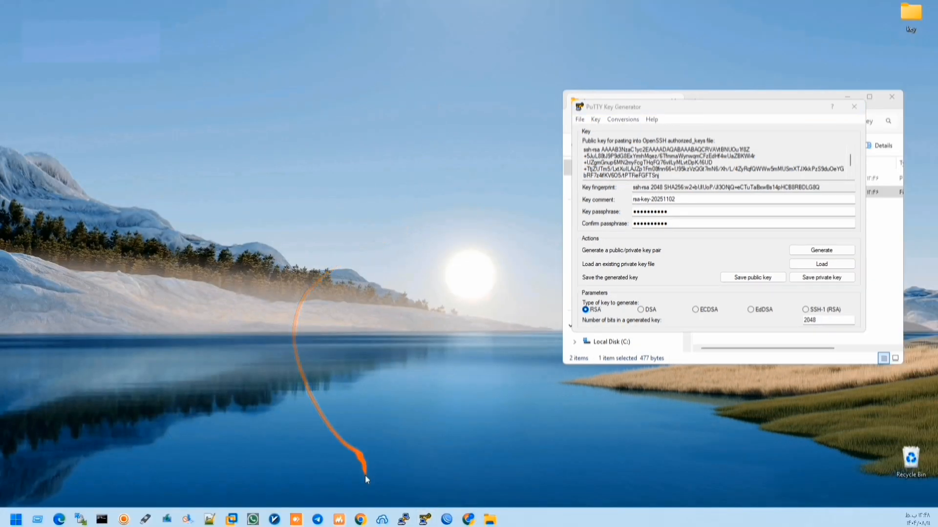
# - Search 'my ip' in incognito Chrome and open whatismyipaddress.com showing IPv6 2001:4860:7:1514::f5
pyautogui.click(360, 519)
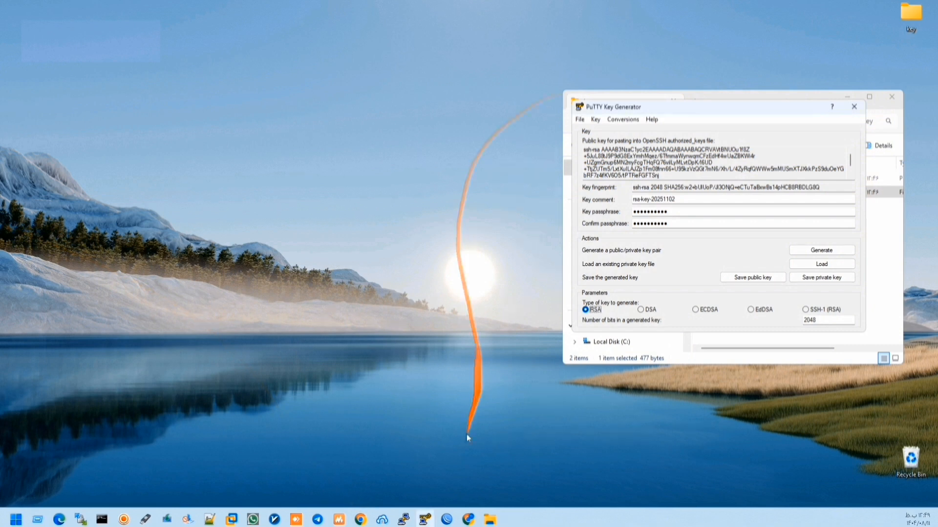
pyautogui.click(454, 401)
pyautogui.click(361, 274)
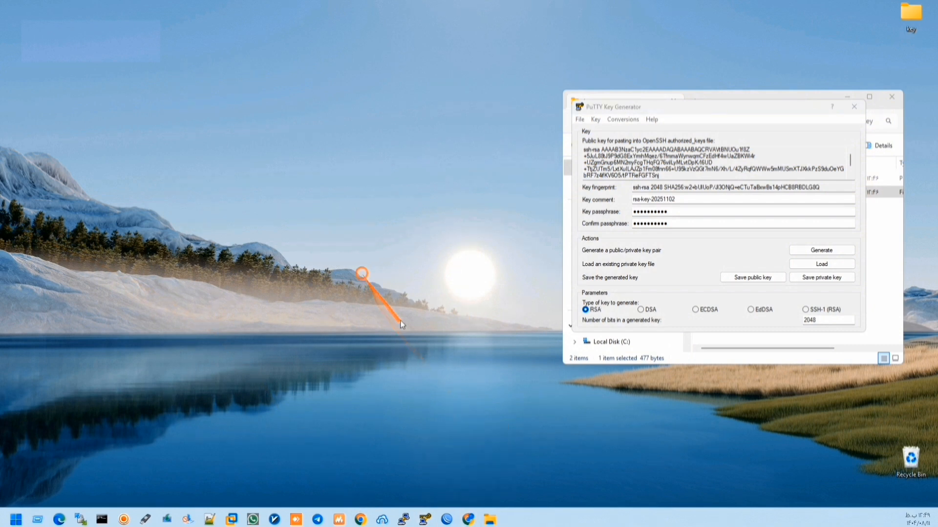
pyautogui.click(468, 519)
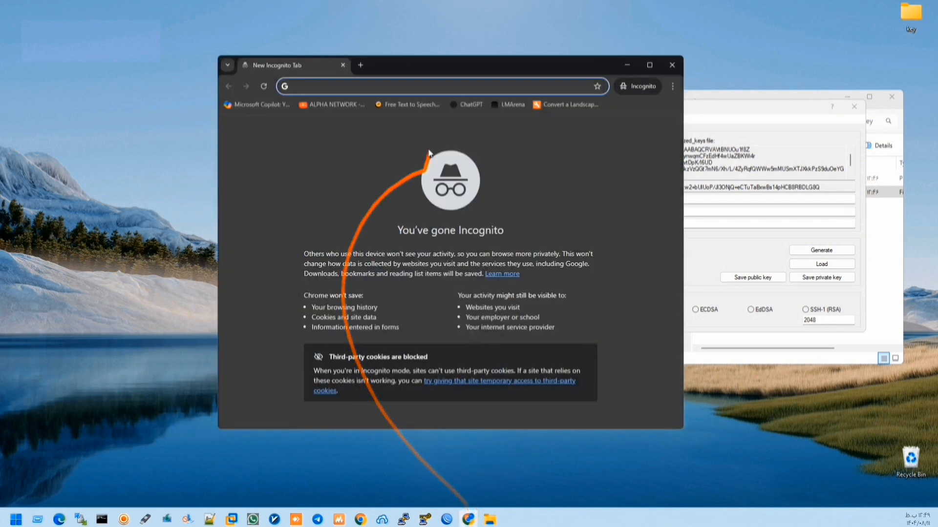
pyautogui.moveTo(460, 63); pyautogui.dragTo(343, 42)
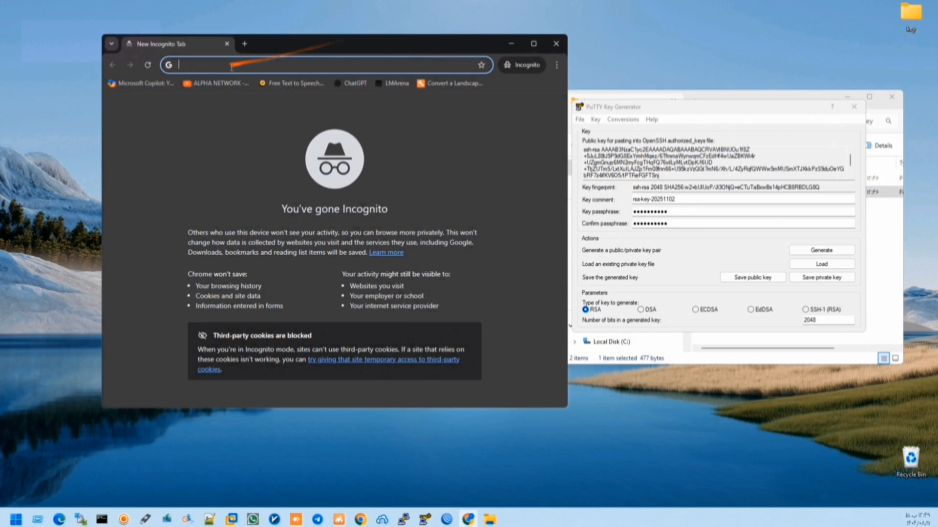
pyautogui.write('my ip')
pyautogui.press('Return')
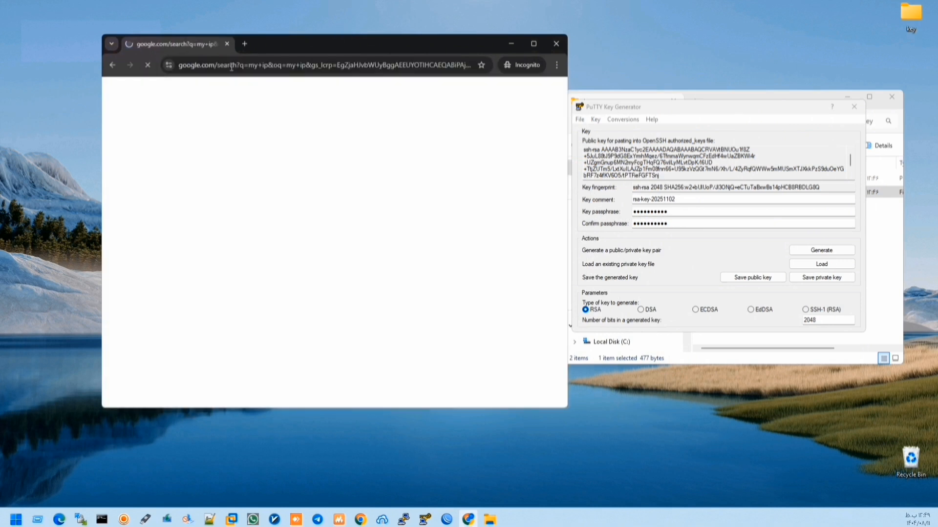
pyautogui.click(217, 194)
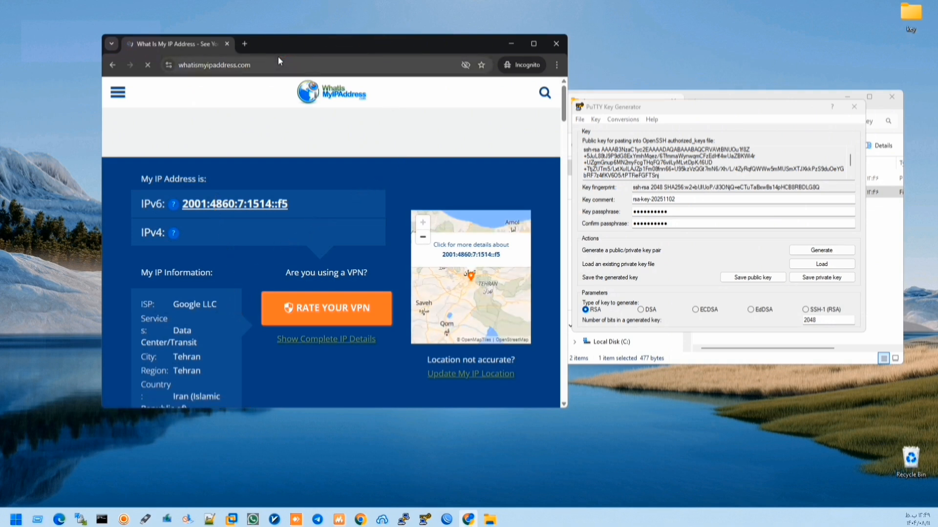
pyautogui.click(318, 520)
# - Send Hello and hi in a Telegram chat, then load google.com in incognito Chrome
pyautogui.scroll(-5, 80, 224)
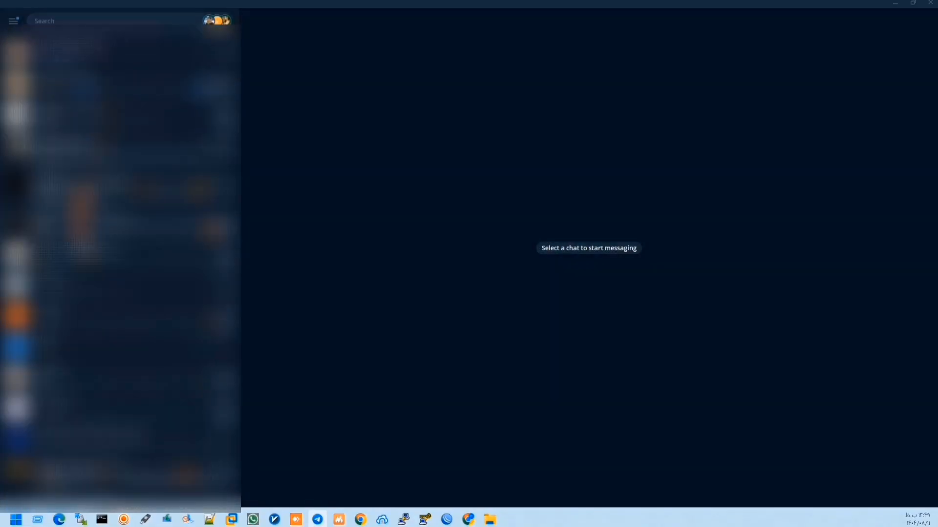
pyautogui.click(67, 256)
pyautogui.click(353, 495)
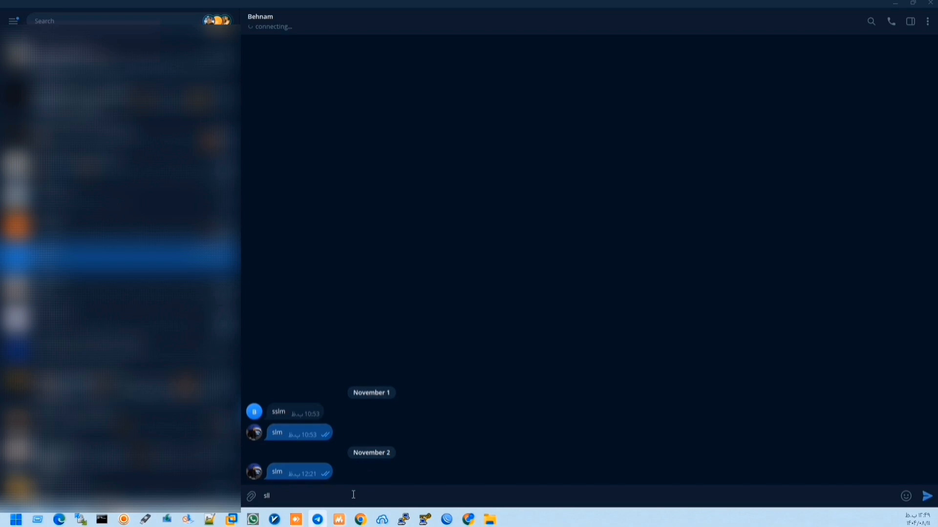
pyautogui.press('Return')
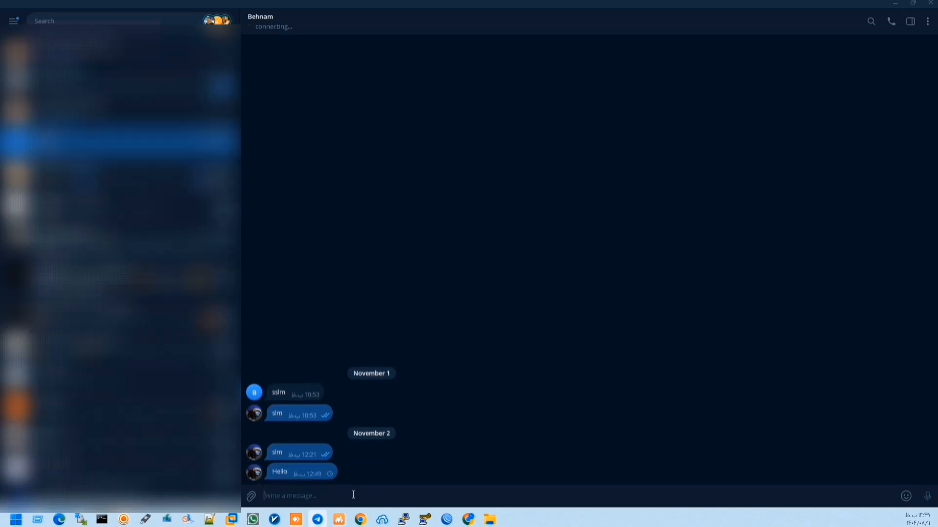
pyautogui.write('hi')
pyautogui.press('Return')
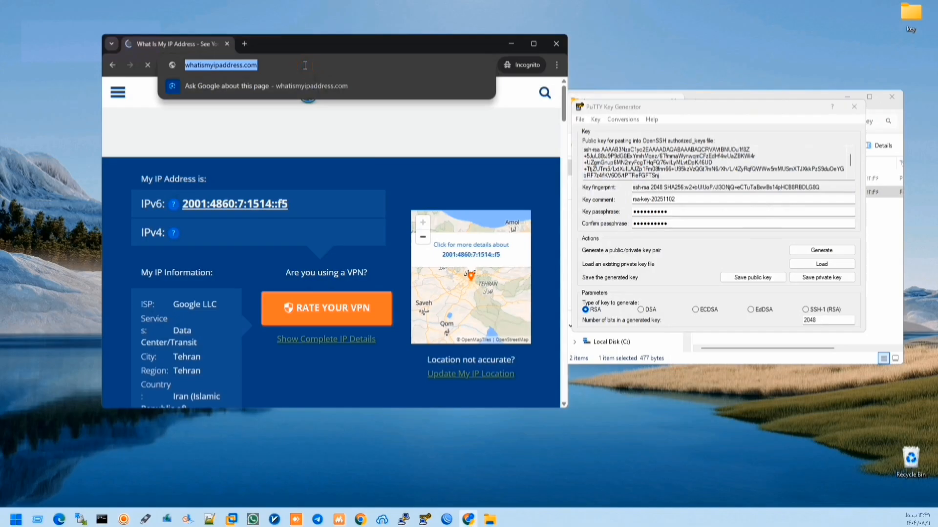
pyautogui.write('google.com')
pyautogui.press('Return')
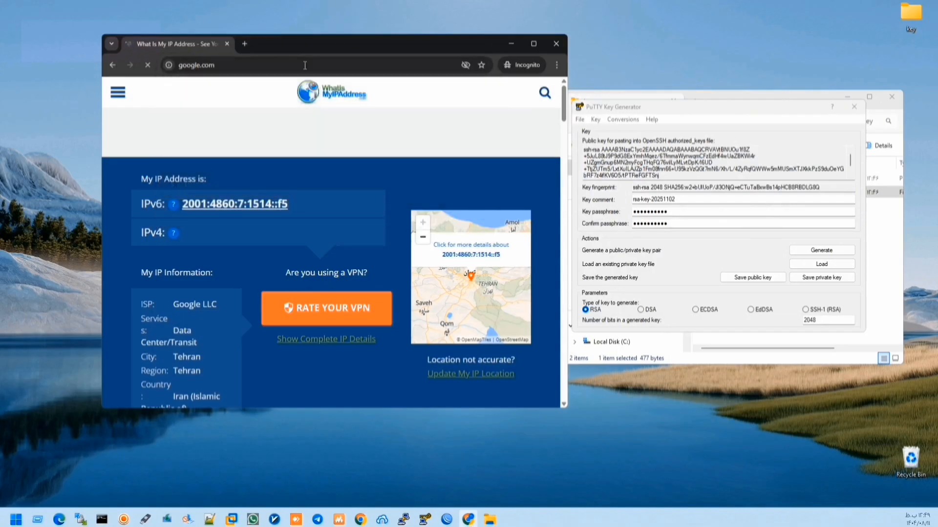
# - Bring up Bitvise SSH Client on its Login settings and move it to the left of the screen
pyautogui.click(511, 44)
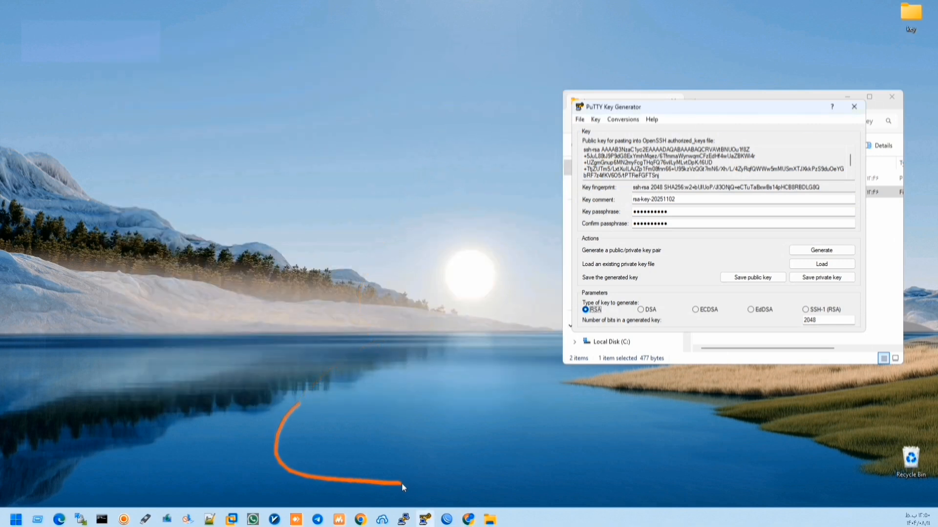
pyautogui.click(382, 520)
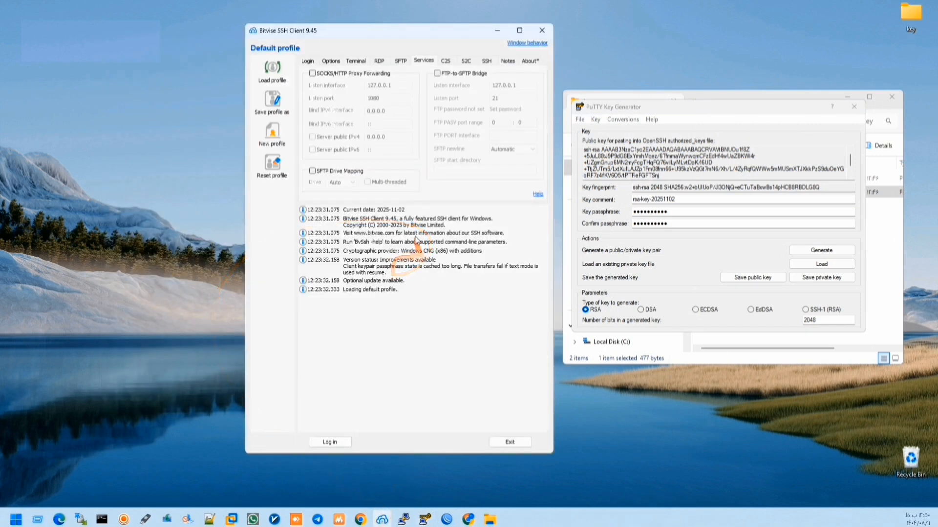
pyautogui.click(307, 61)
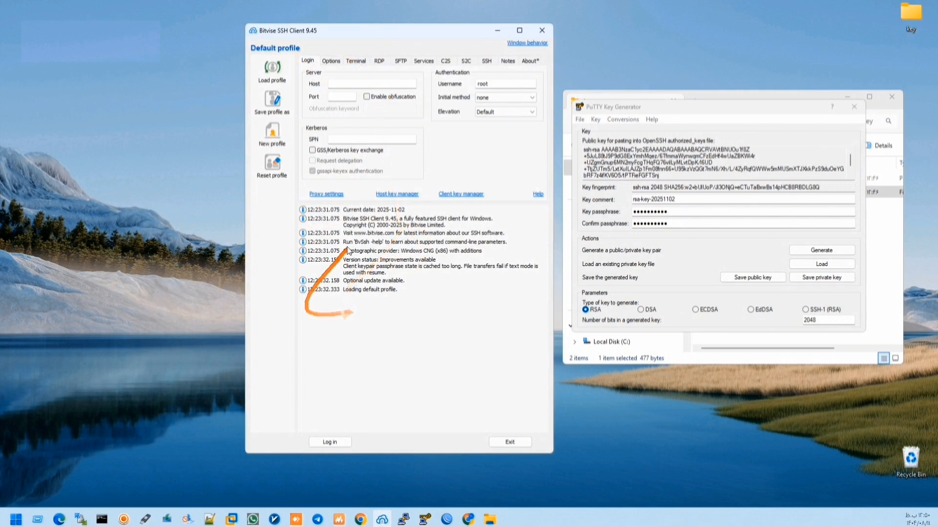
pyautogui.moveTo(269, 30); pyautogui.dragTo(63, 21)
pyautogui.moveTo(122, 23); pyautogui.dragTo(95, 17)
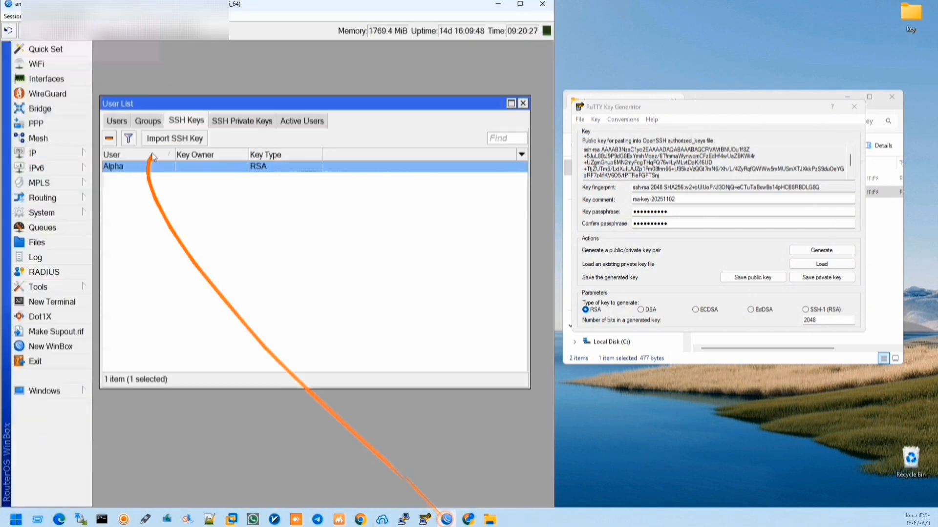
pyautogui.click(69, 154)
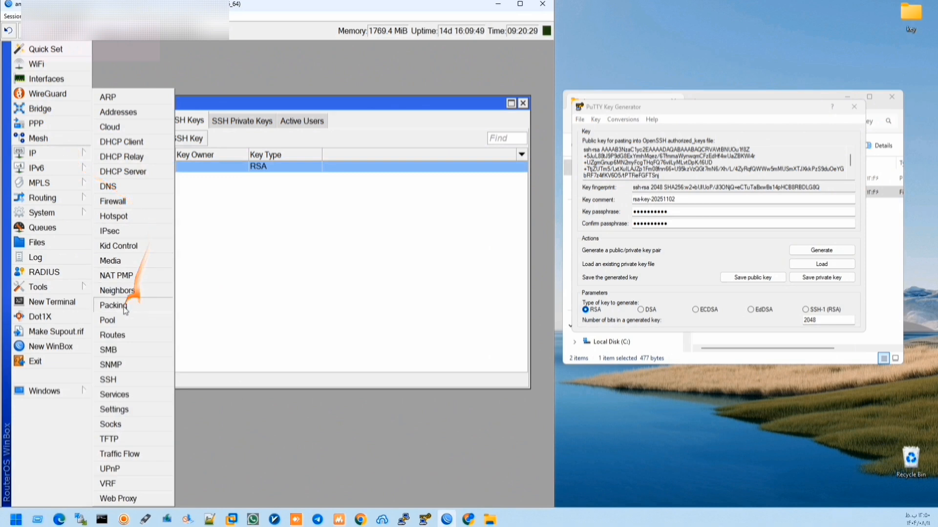
pyautogui.click(115, 395)
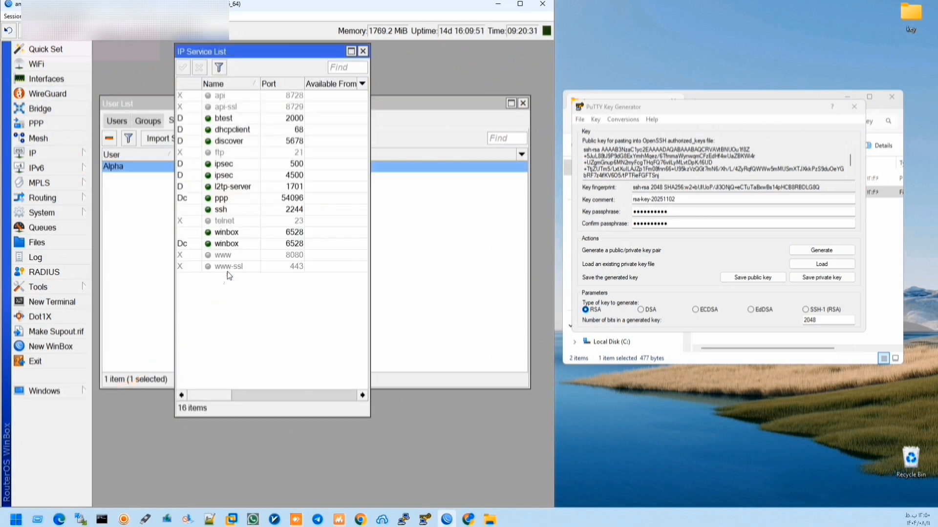
pyautogui.click(227, 212)
pyautogui.doubleClick(299, 209)
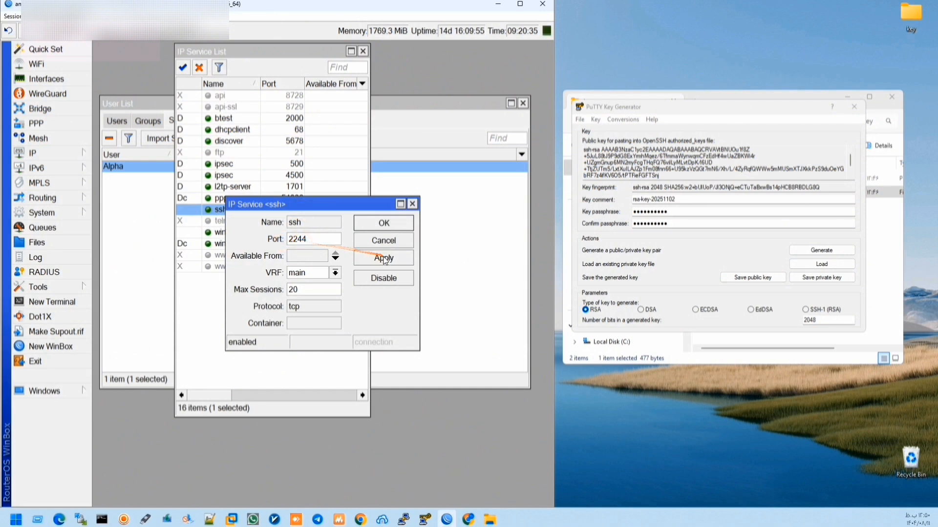
pyautogui.click(384, 223)
# - Return to Bitvise and set the server port to 2244 and the username to Alpha
pyautogui.click(363, 51)
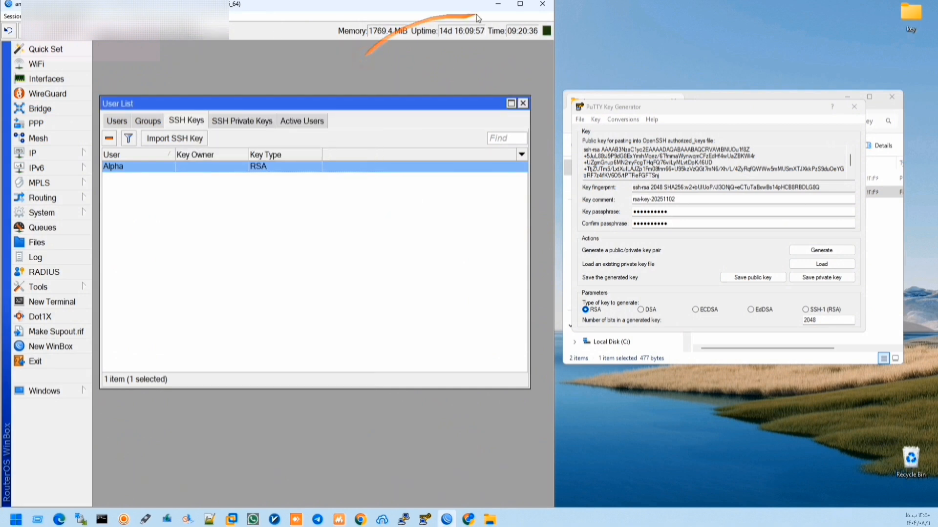
pyautogui.click(498, 4)
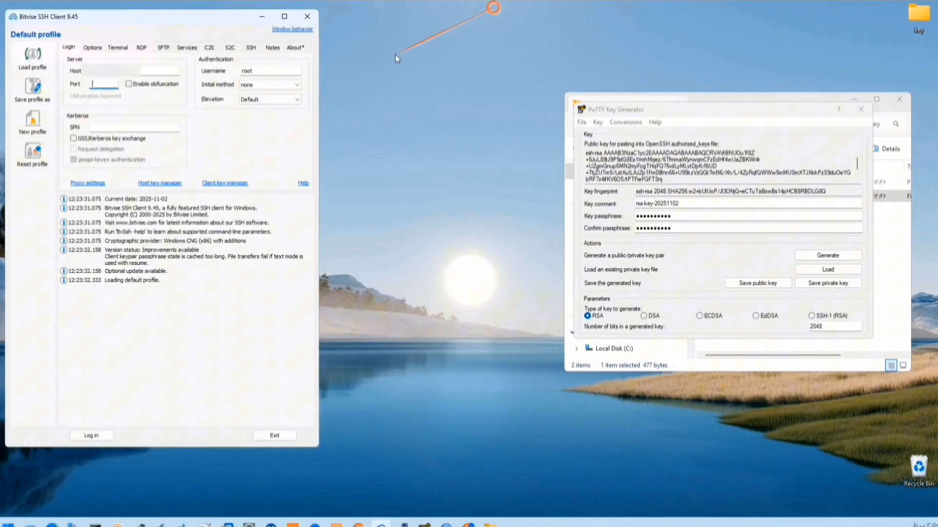
pyautogui.click(101, 82)
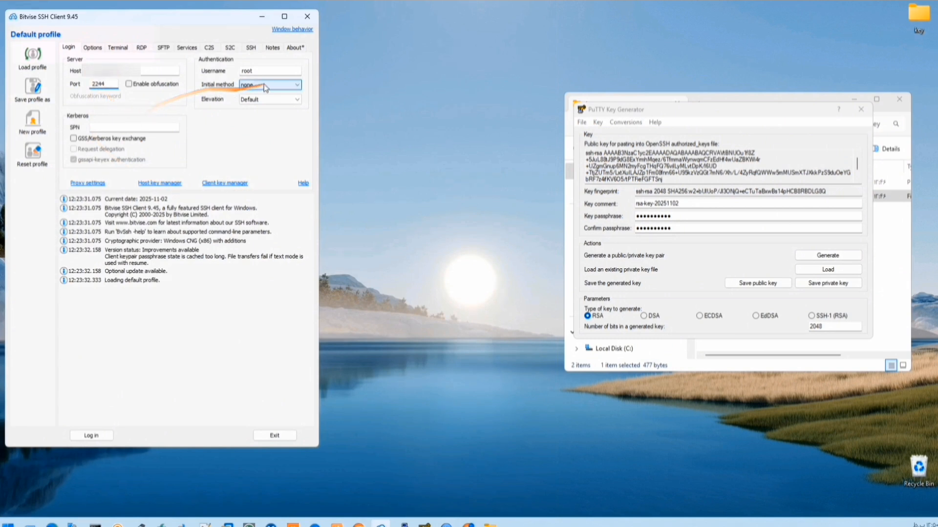
pyautogui.moveTo(264, 69); pyautogui.dragTo(220, 73)
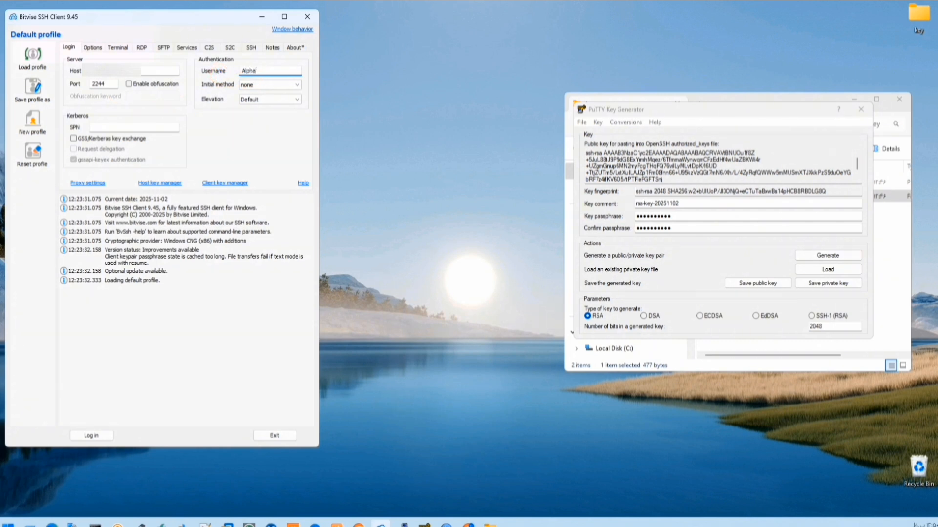
# - Set publickey as the initial authentication method, keeping the client key on Auto
pyautogui.click(252, 86)
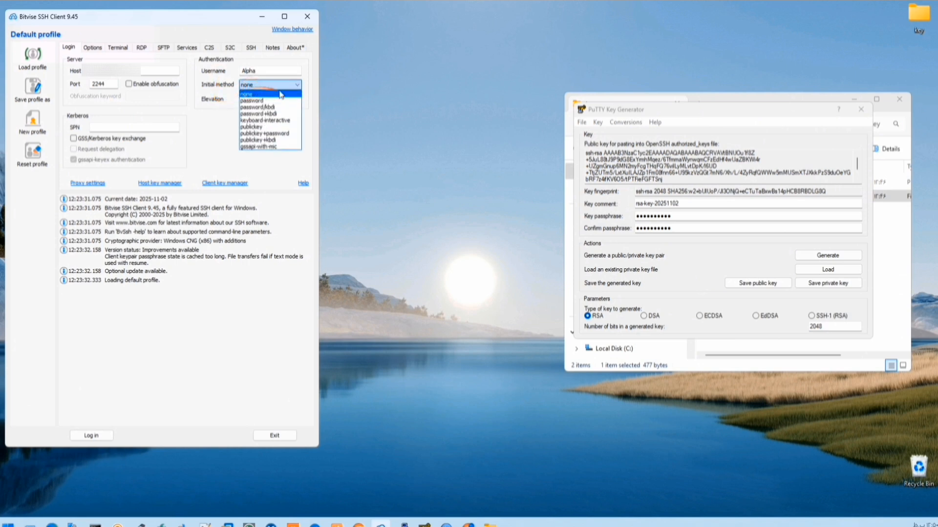
pyautogui.click(276, 128)
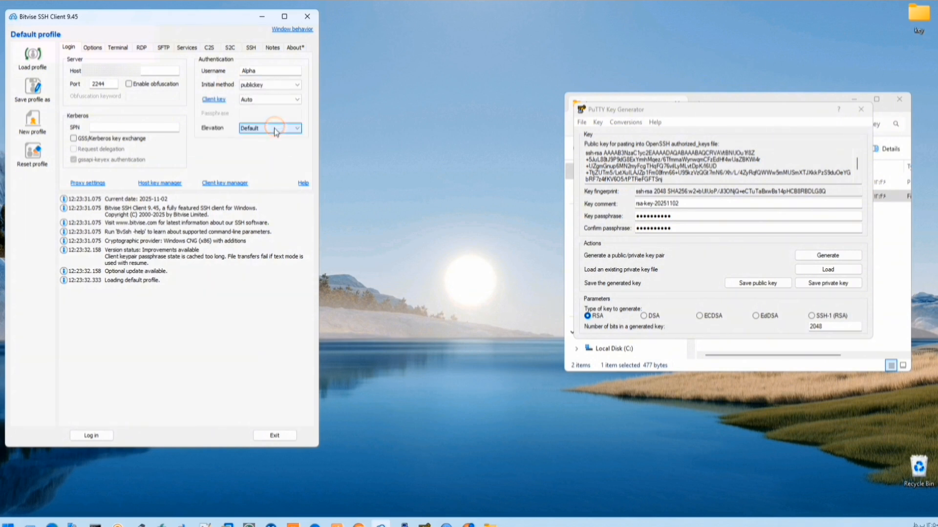
pyautogui.click(248, 100)
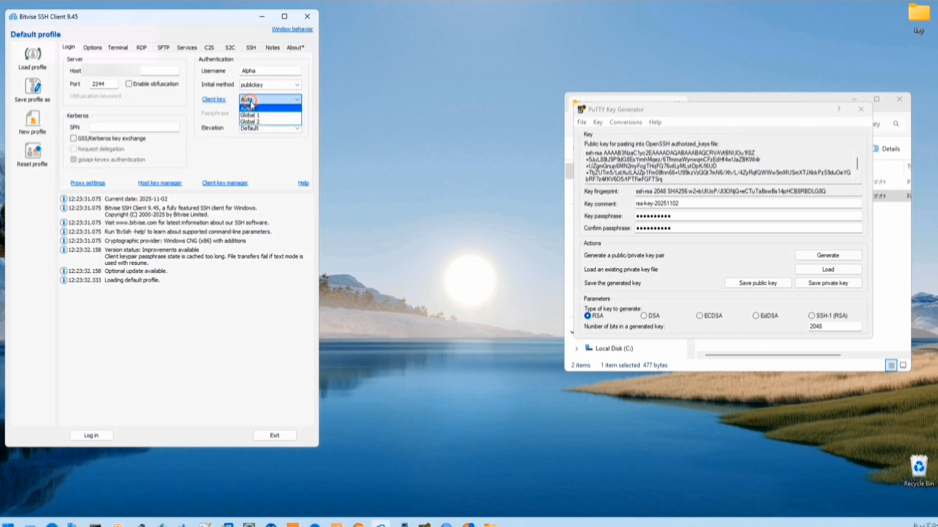
pyautogui.click(255, 104)
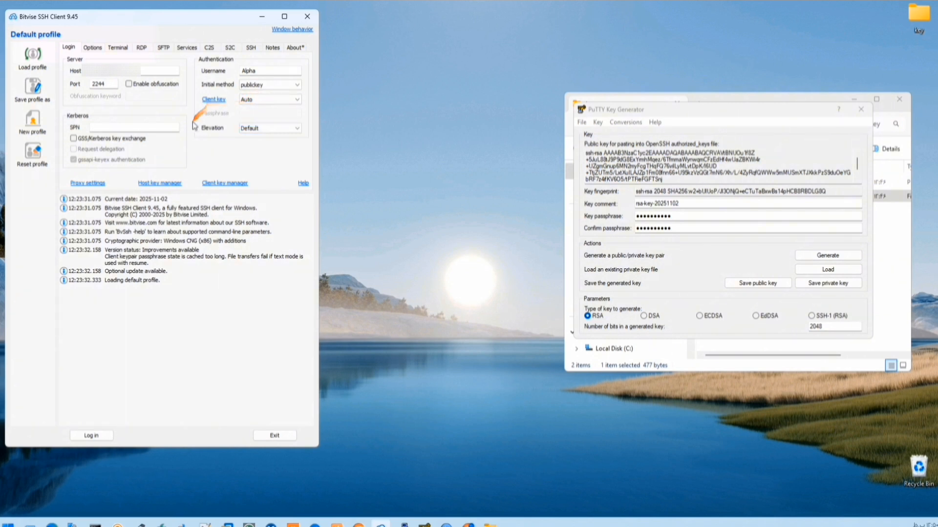
pyautogui.click(220, 184)
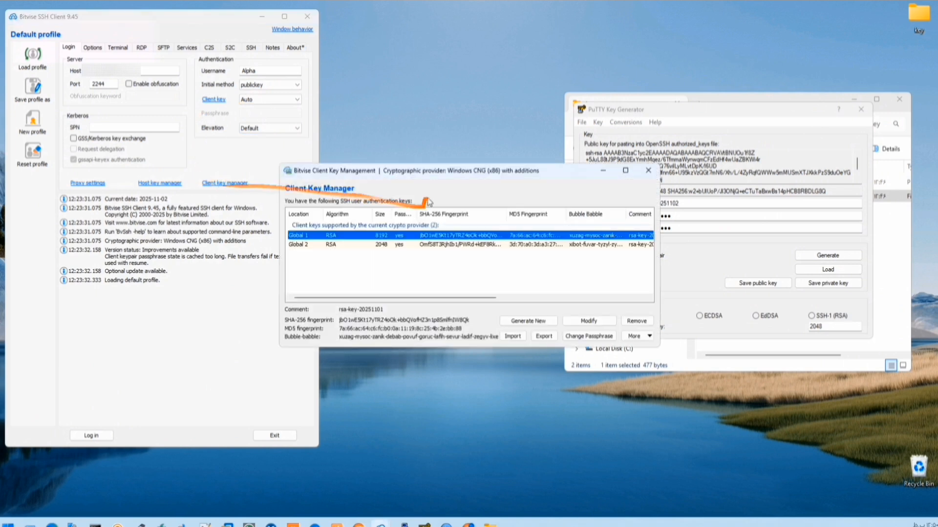
# - Import the Private1.ppk key from the Desktop key folder, entering its passphrase
pyautogui.moveTo(428, 175); pyautogui.dragTo(253, 146)
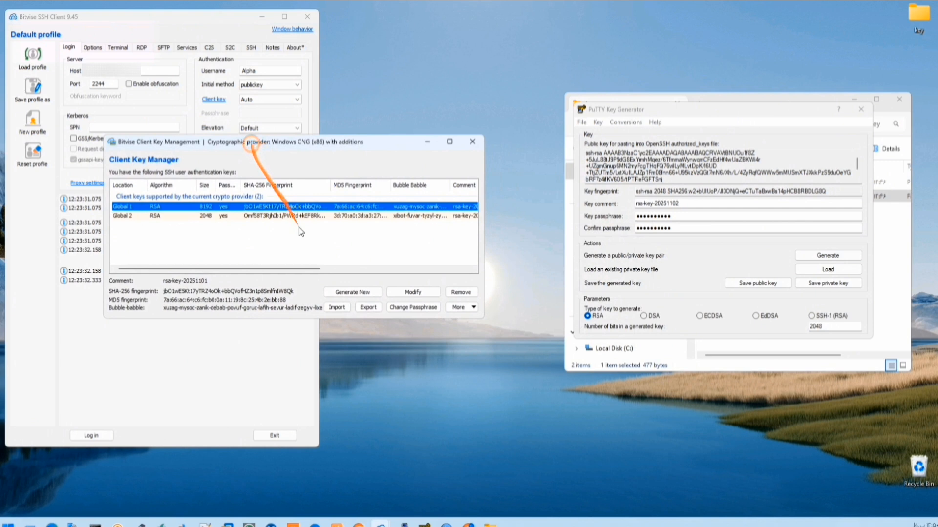
pyautogui.click(311, 261)
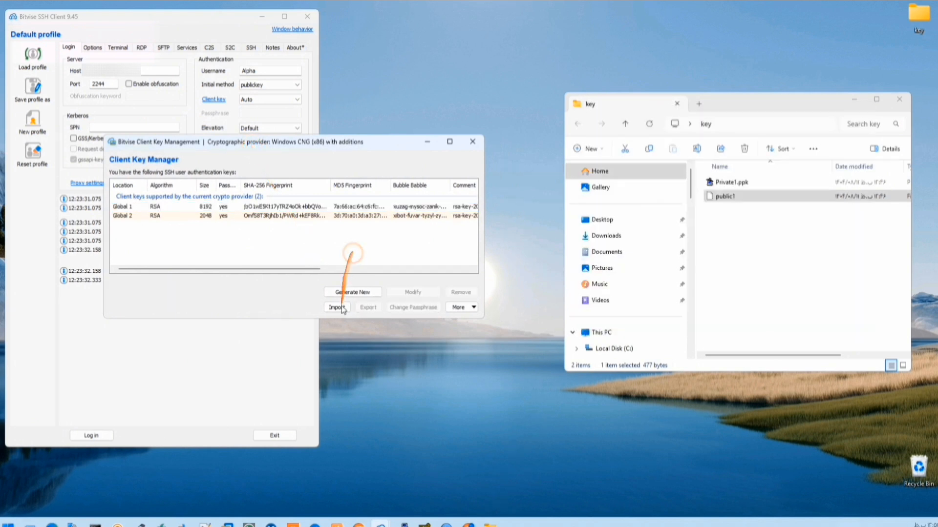
pyautogui.click(338, 309)
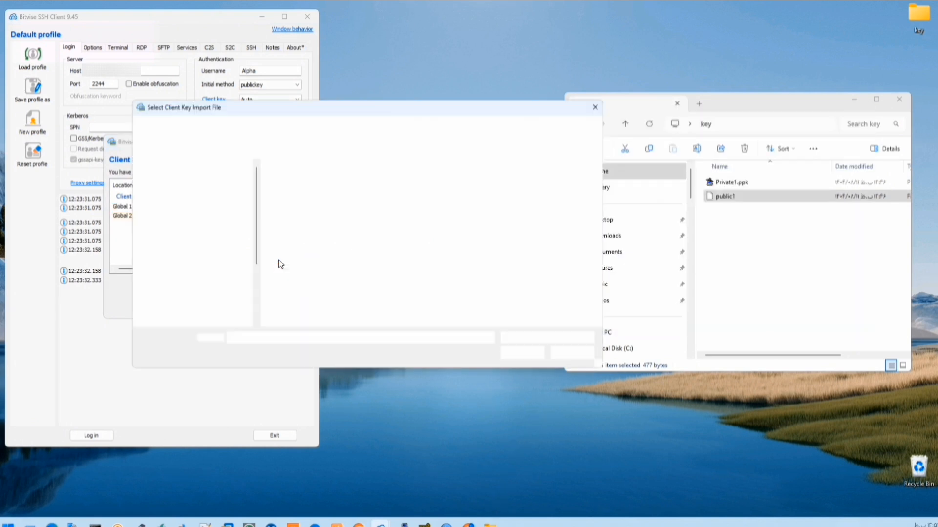
pyautogui.click(295, 181)
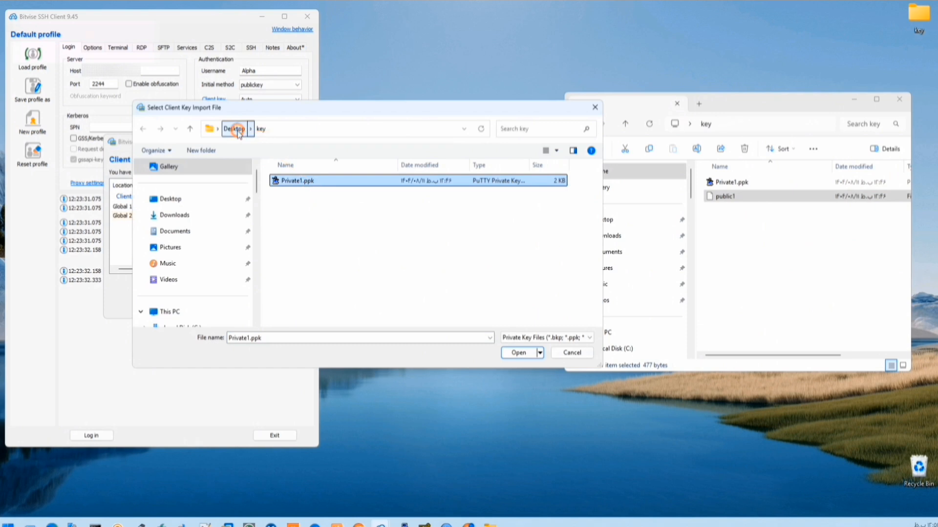
pyautogui.click(238, 129)
pyautogui.doubleClick(344, 208)
pyautogui.click(299, 180)
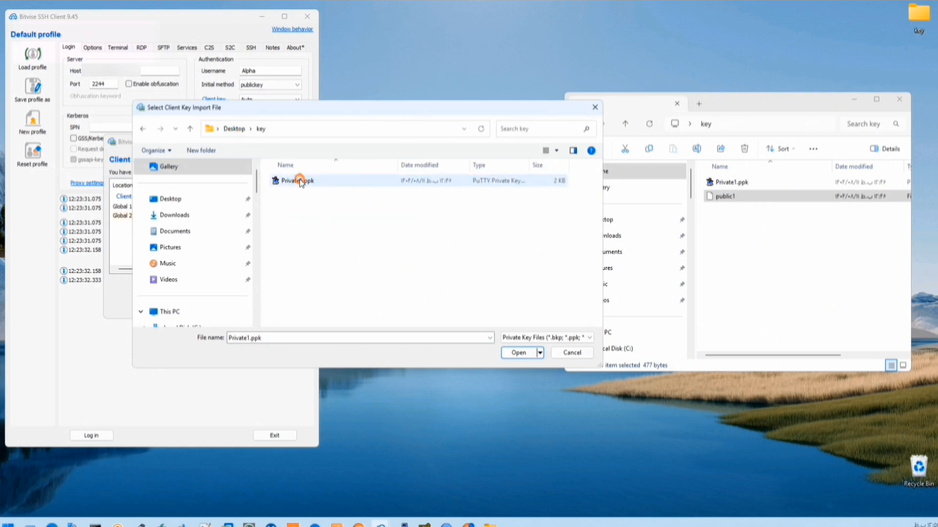
pyautogui.doubleClick(299, 182)
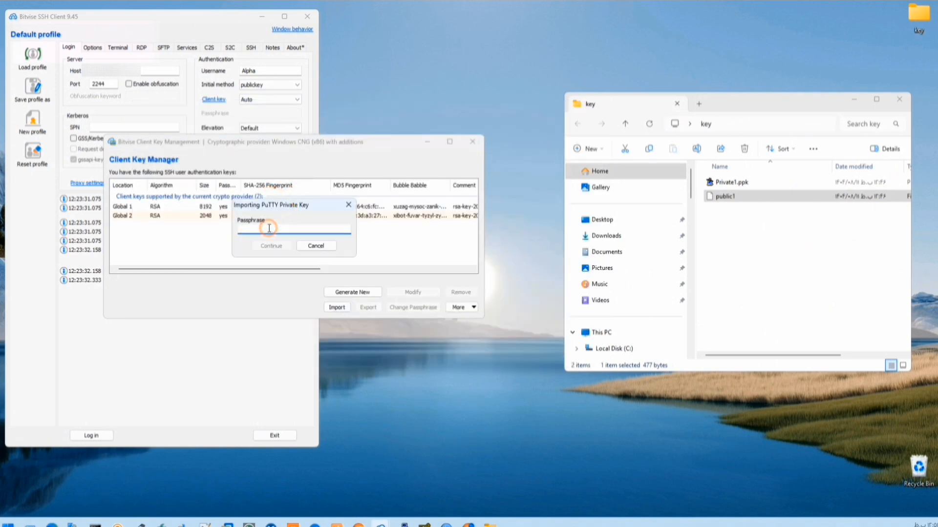
pyautogui.write('1')
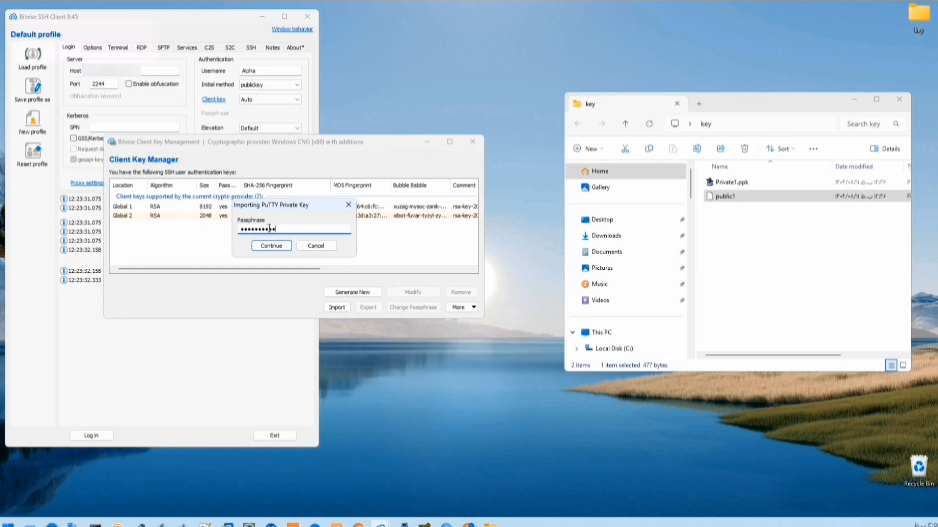
pyautogui.click(275, 247)
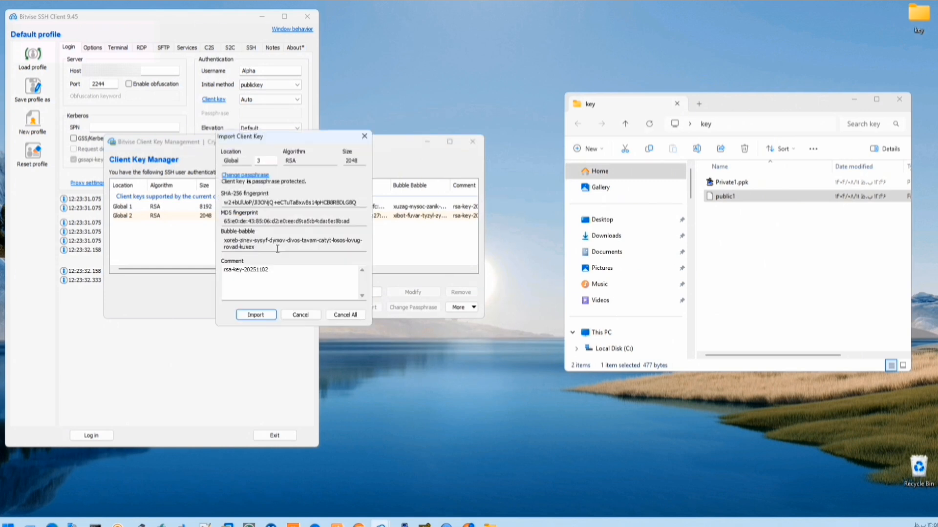
pyautogui.click(256, 314)
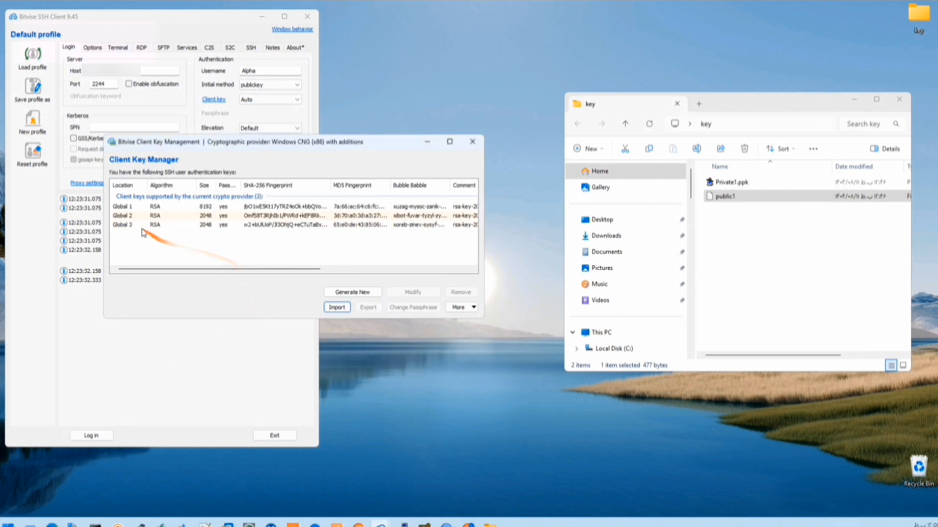
# - Delete the old Global 2 and Global 1 keys, leaving only Global 3, and close the manager
pyautogui.click(140, 225)
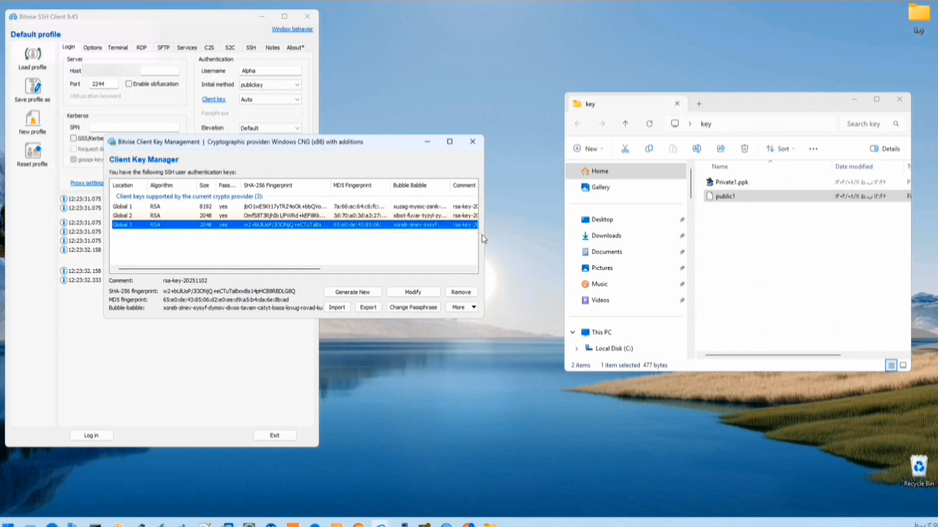
pyautogui.moveTo(484, 235); pyautogui.dragTo(626, 236)
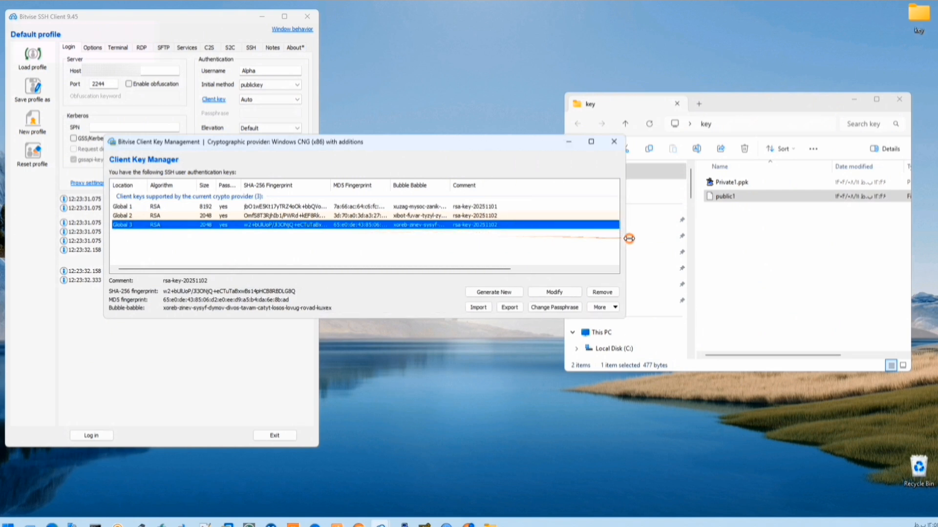
pyautogui.click(215, 216)
pyautogui.click(170, 225)
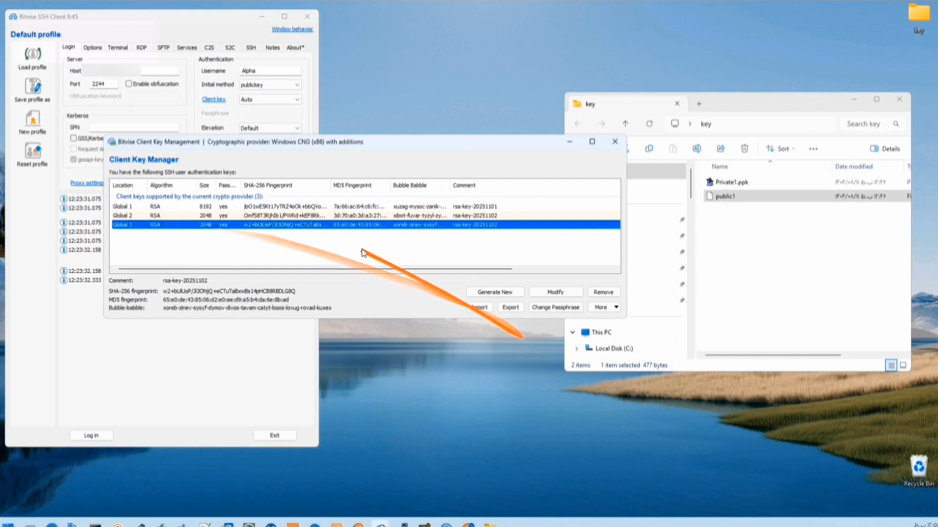
pyautogui.click(313, 216)
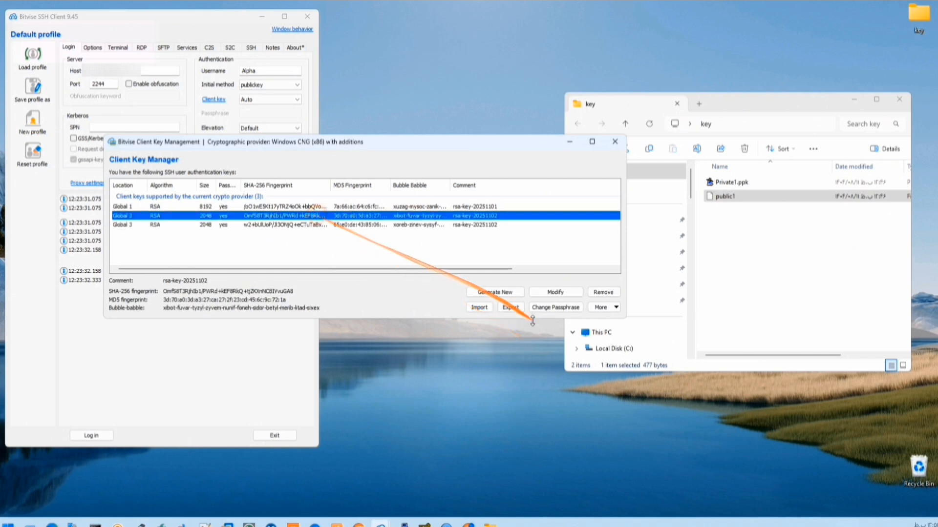
pyautogui.click(603, 292)
pyautogui.click(337, 249)
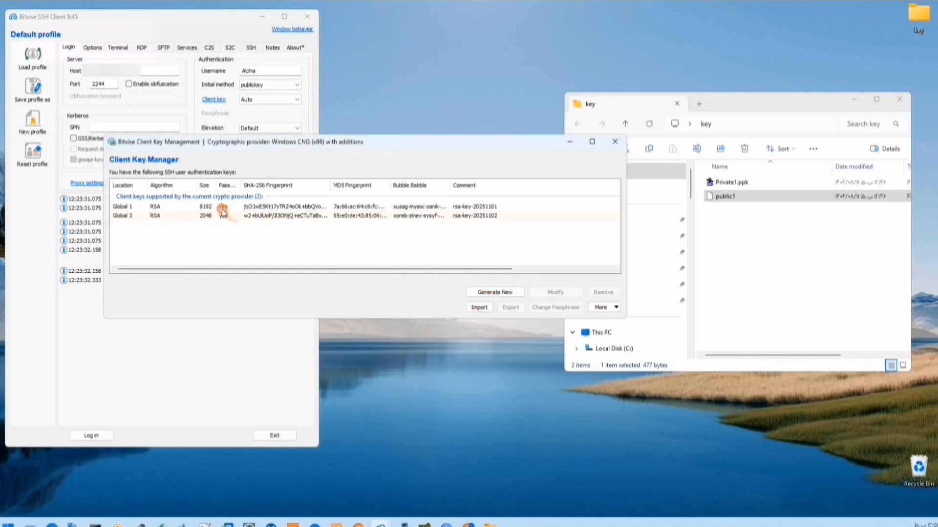
pyautogui.click(230, 208)
pyautogui.click(603, 292)
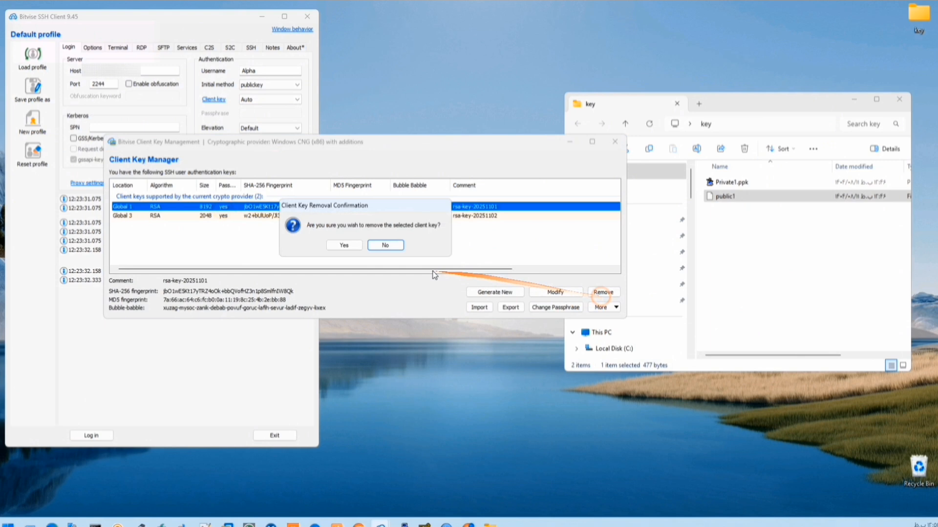
pyautogui.click(344, 245)
pyautogui.click(245, 208)
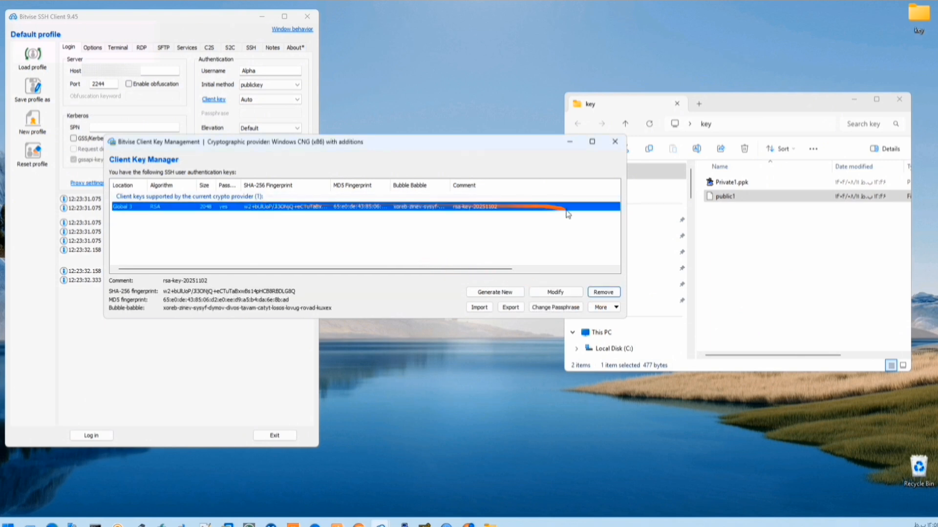
pyautogui.click(615, 142)
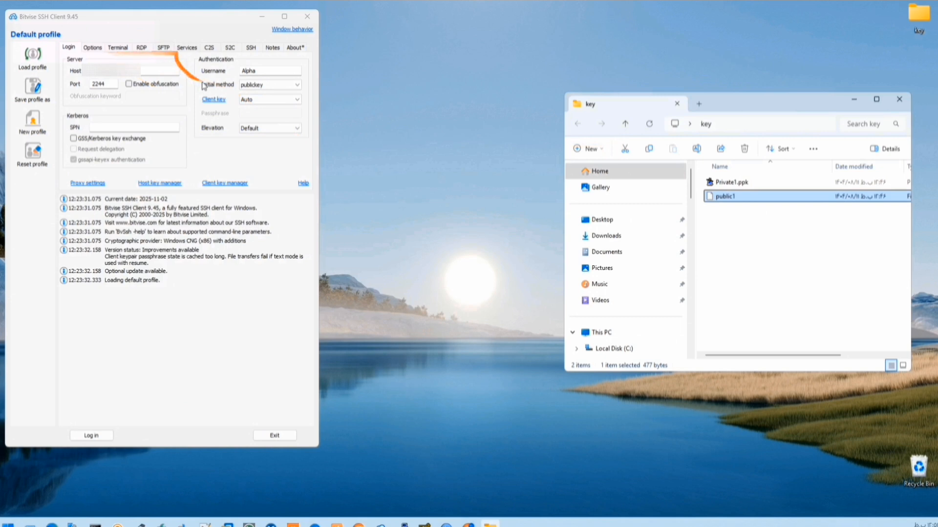
# - Log in as Alpha with client key Global 3, confirming its passphrase, and start a terminal console
pyautogui.click(264, 88)
pyautogui.click(264, 99)
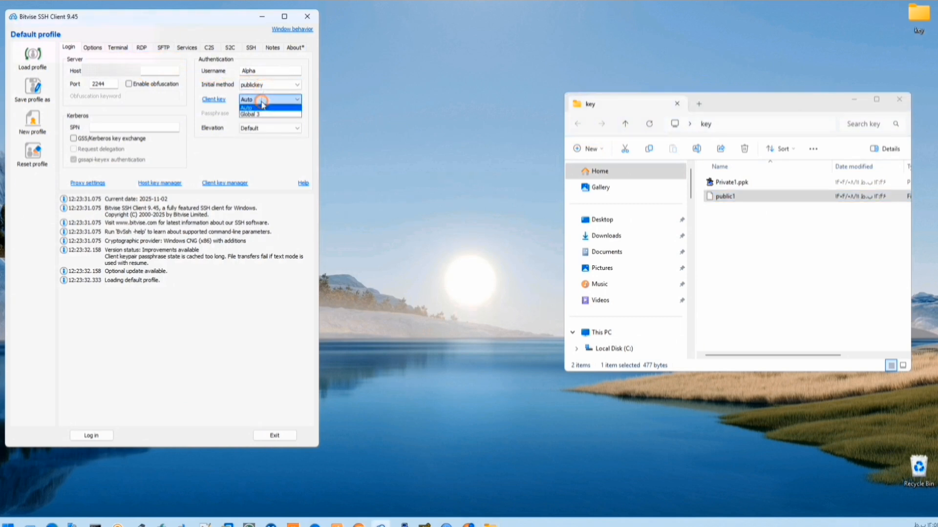
pyautogui.click(258, 116)
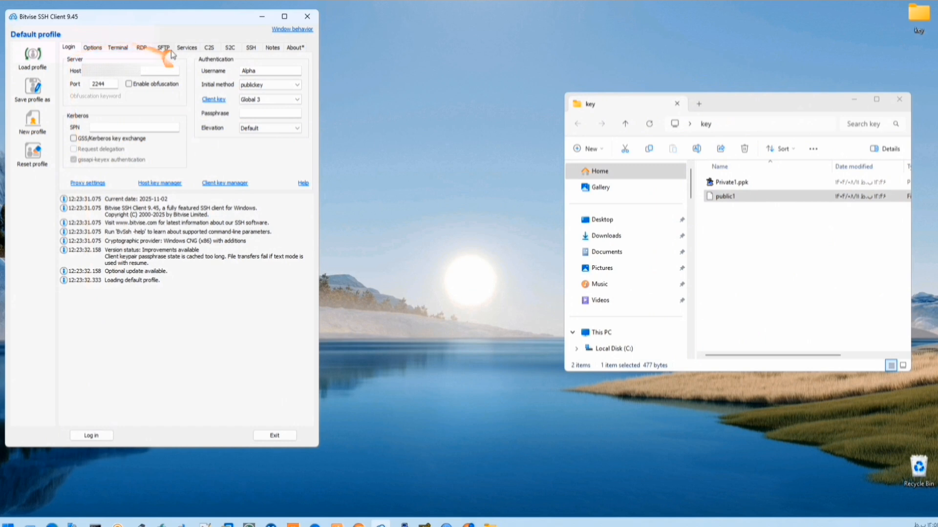
pyautogui.click(103, 438)
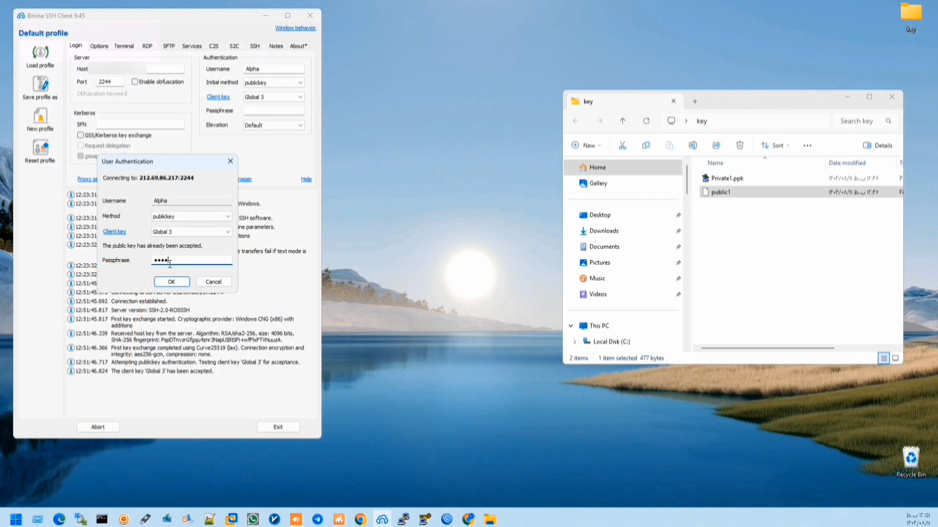
pyautogui.click(171, 281)
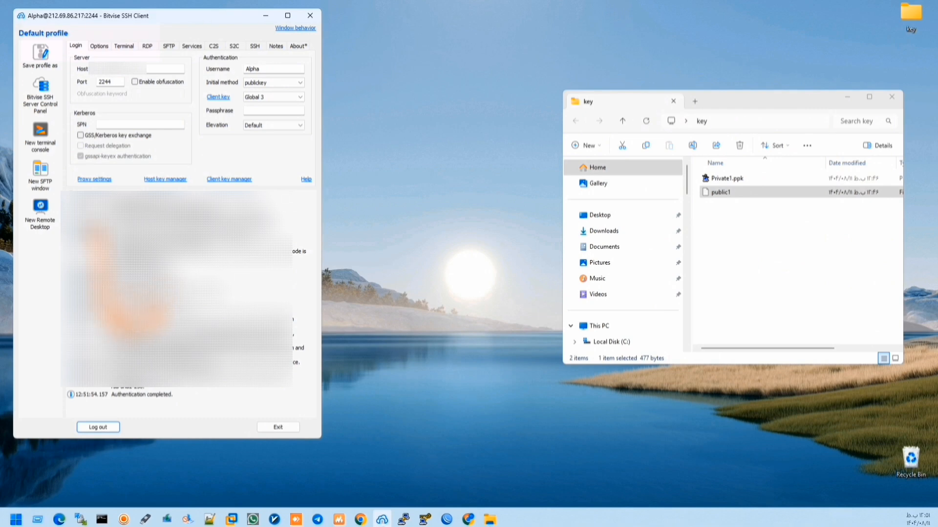
pyautogui.click(40, 133)
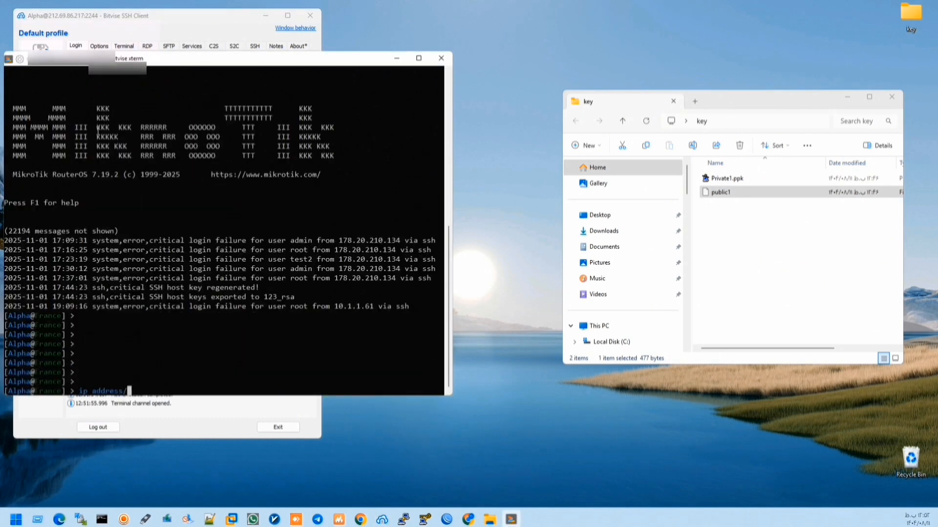
# - Run /ip/address print in the terminal and copy the 'not enough permissions (9)' error
pyautogui.press('Return')
pyautogui.write('print')
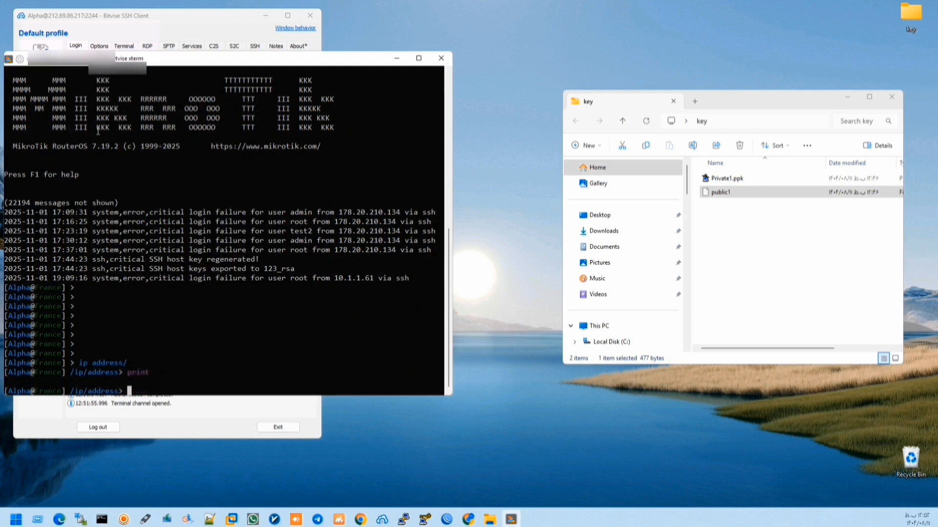
pyautogui.press('Return')
pyautogui.moveTo(112, 381); pyautogui.dragTo(4, 381)
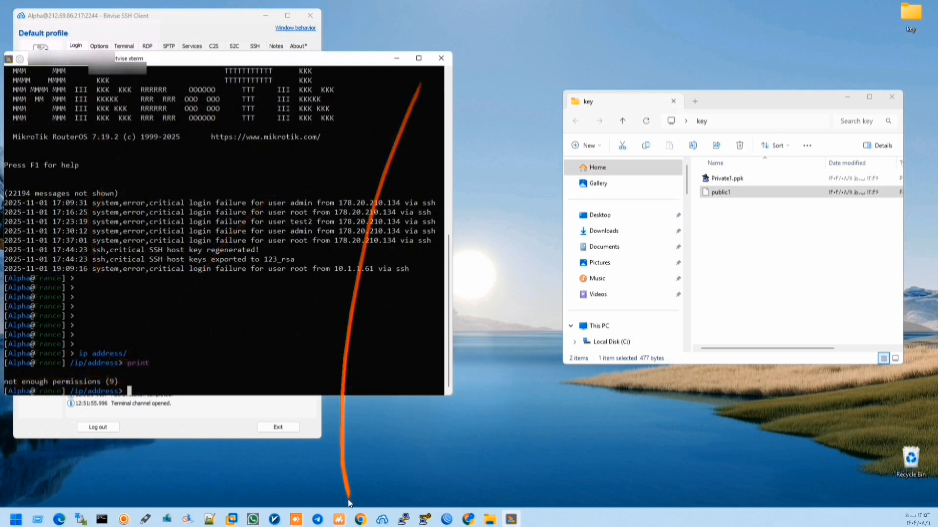
pyautogui.click(465, 520)
pyautogui.write('my ip')
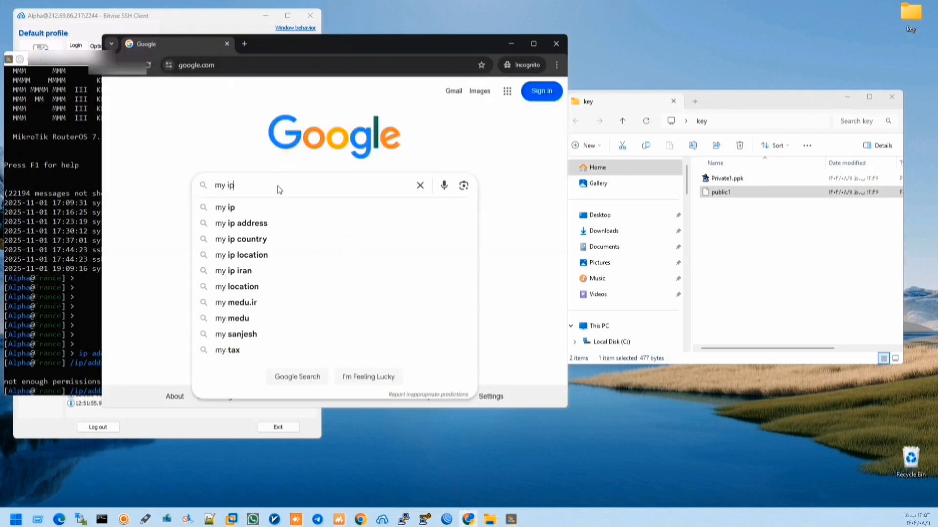
pyautogui.press('Return')
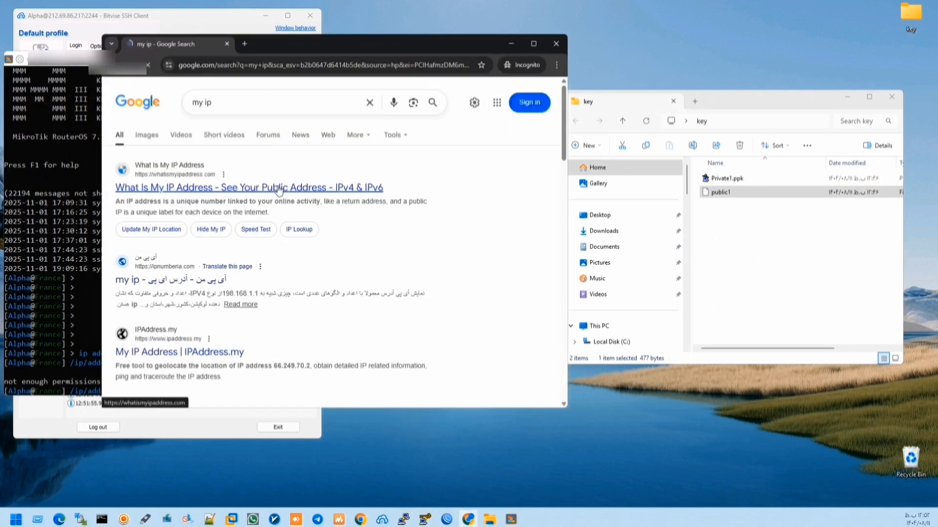
pyautogui.click(231, 188)
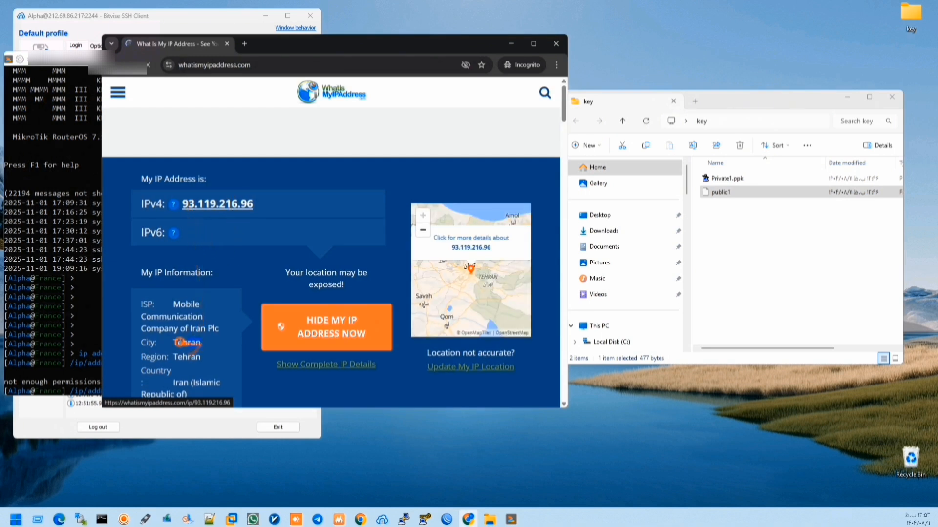
pyautogui.doubleClick(186, 343)
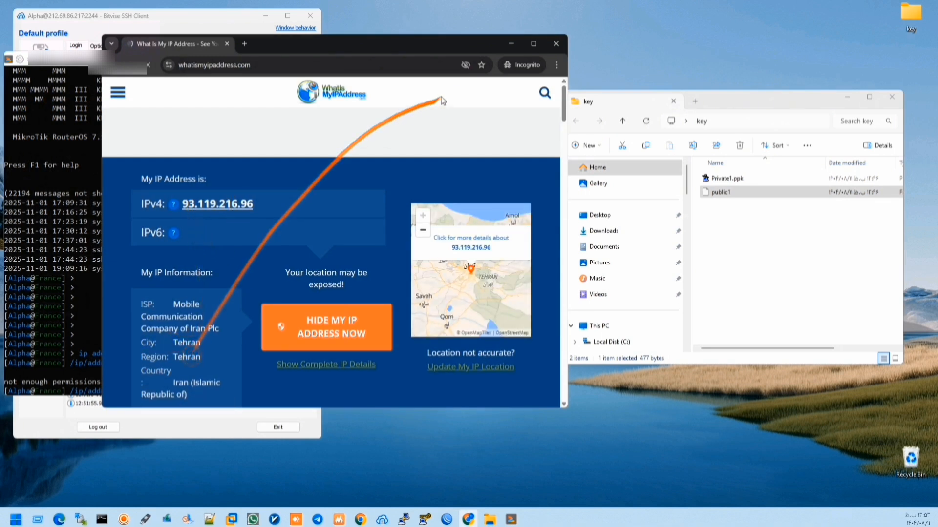
pyautogui.click(511, 44)
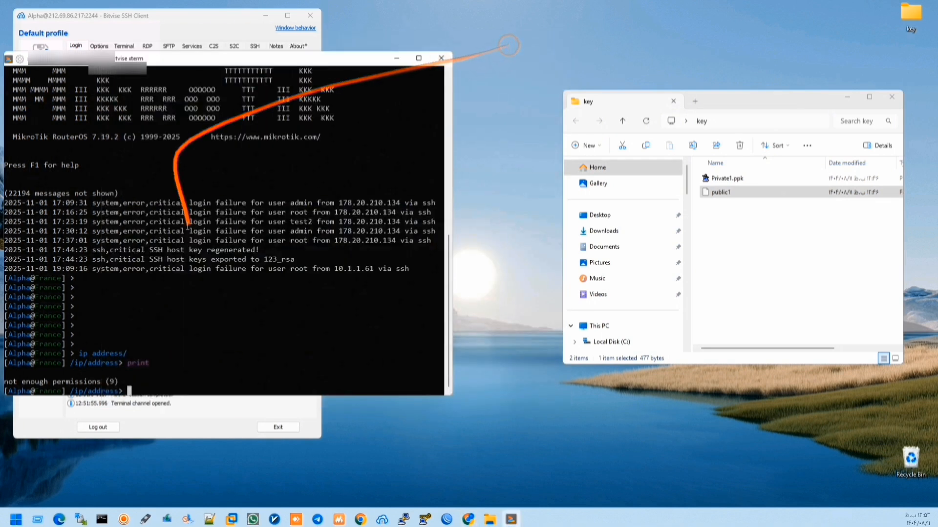
# - End the terminal session and enable SOCKS/HTTP proxy forwarding on 127.0.0.1 port 1080 in Bitvise
pyautogui.click(441, 58)
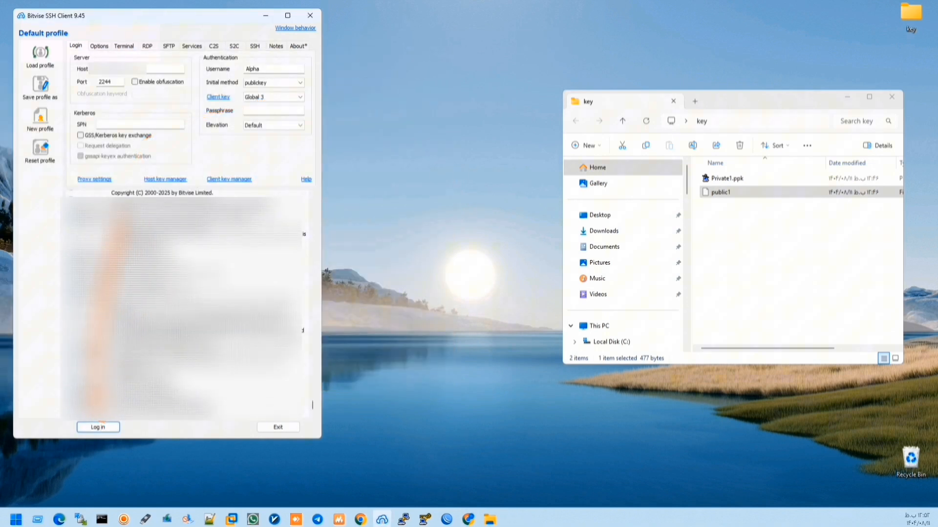
pyautogui.click(167, 46)
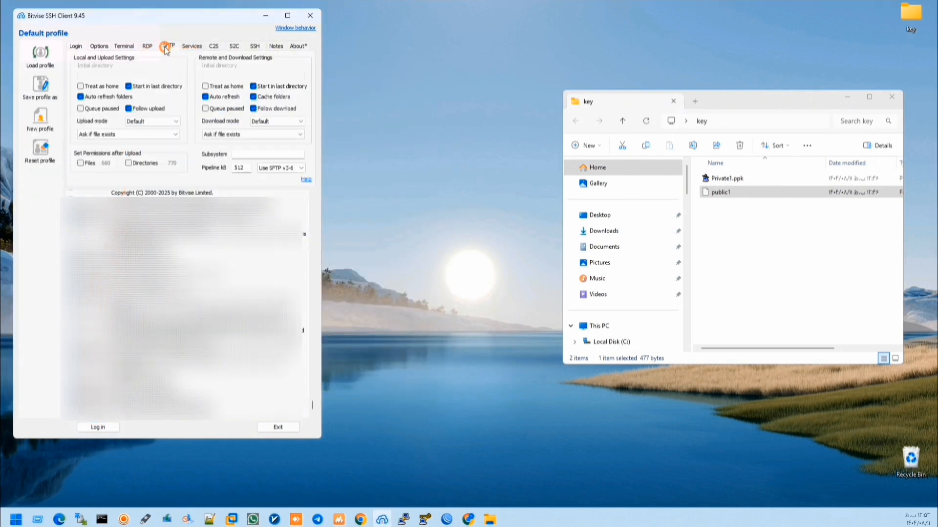
pyautogui.click(190, 46)
pyautogui.click(135, 59)
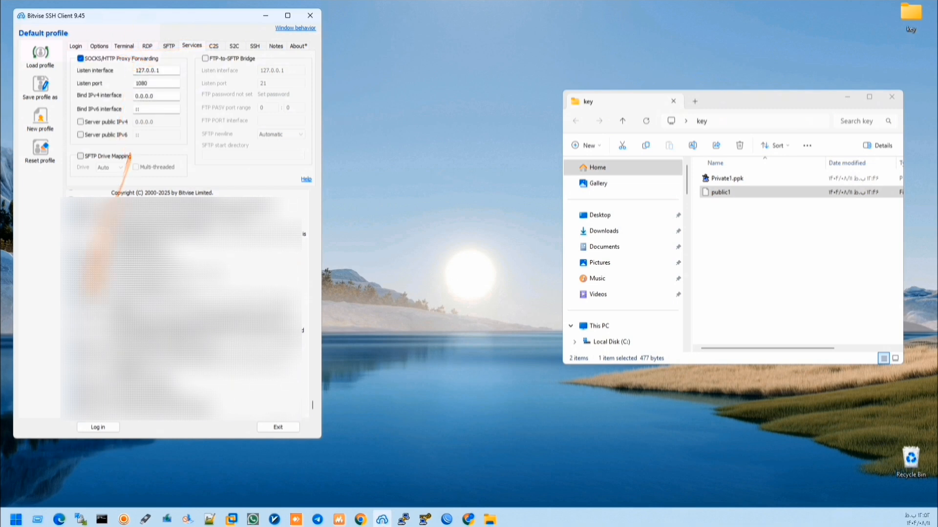
pyautogui.click(17, 521)
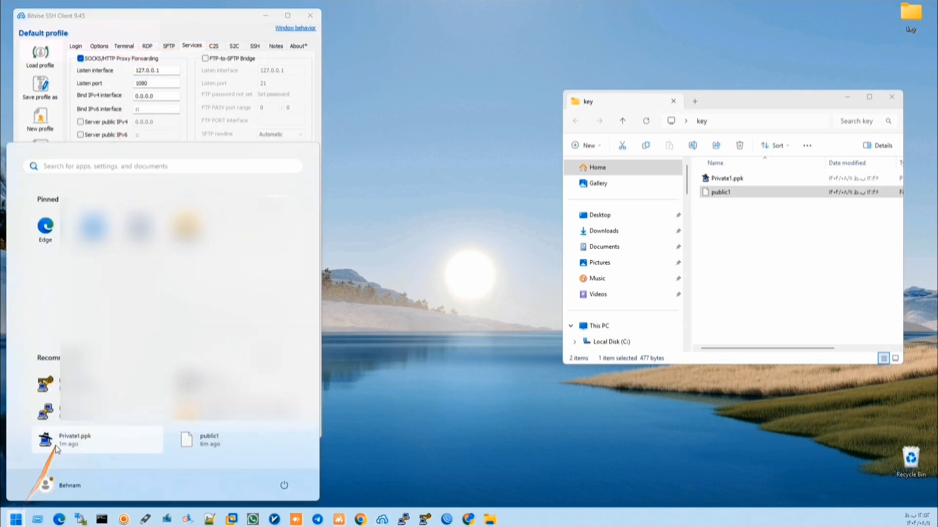
pyautogui.write('inetcpl.cpl')
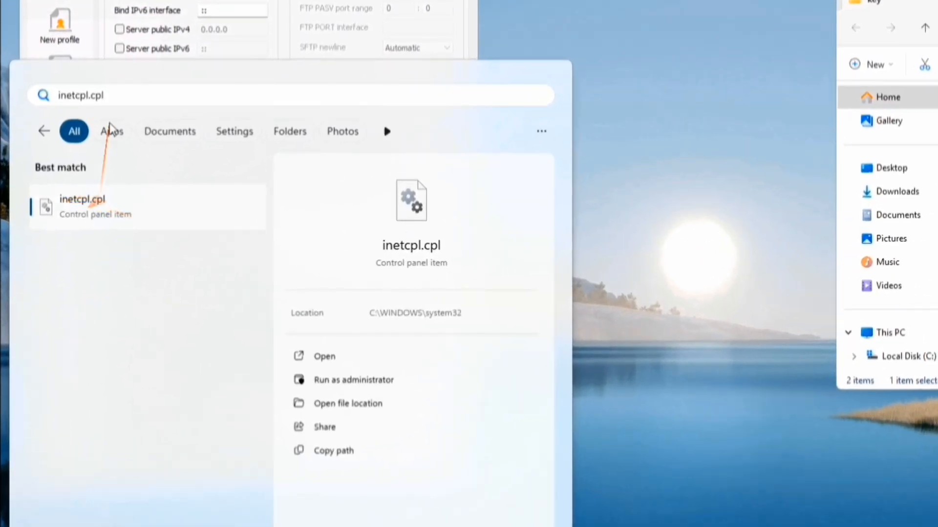
pyautogui.moveTo(104, 95); pyautogui.dragTo(31, 95)
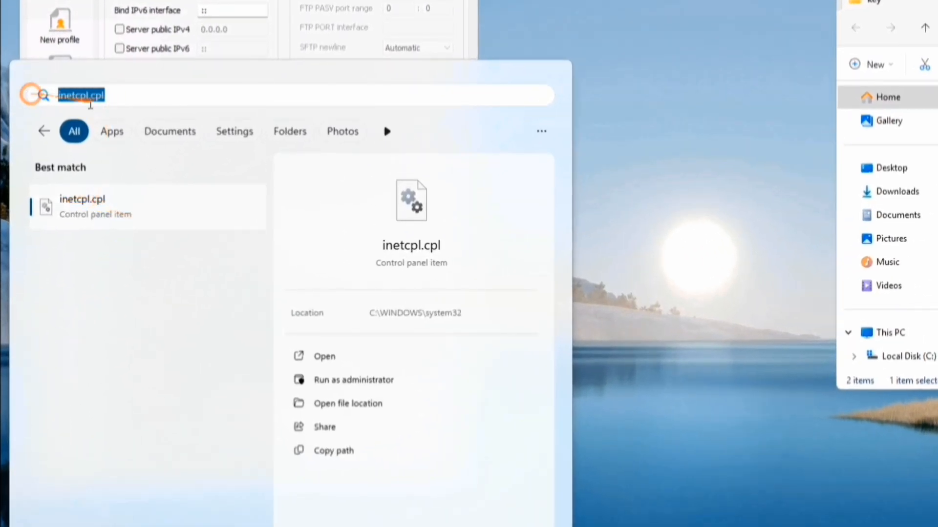
pyautogui.click(115, 204)
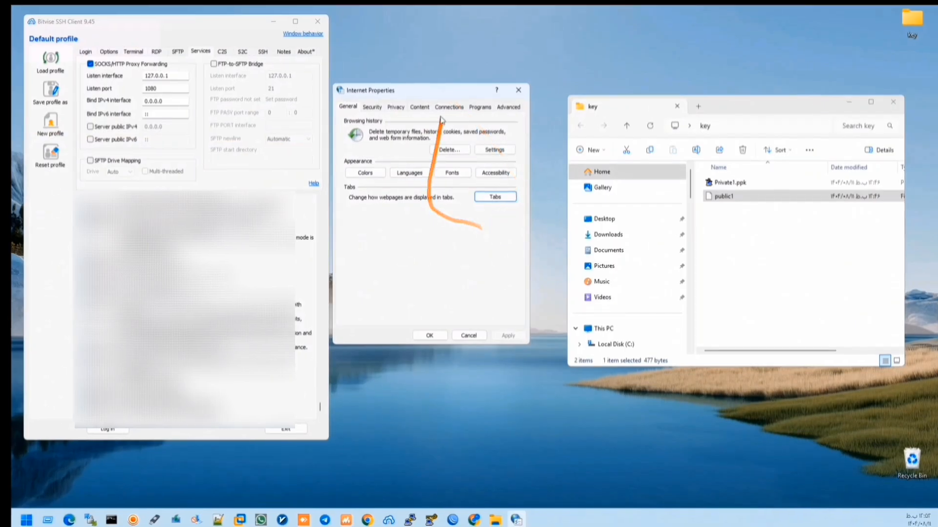
pyautogui.click(442, 103)
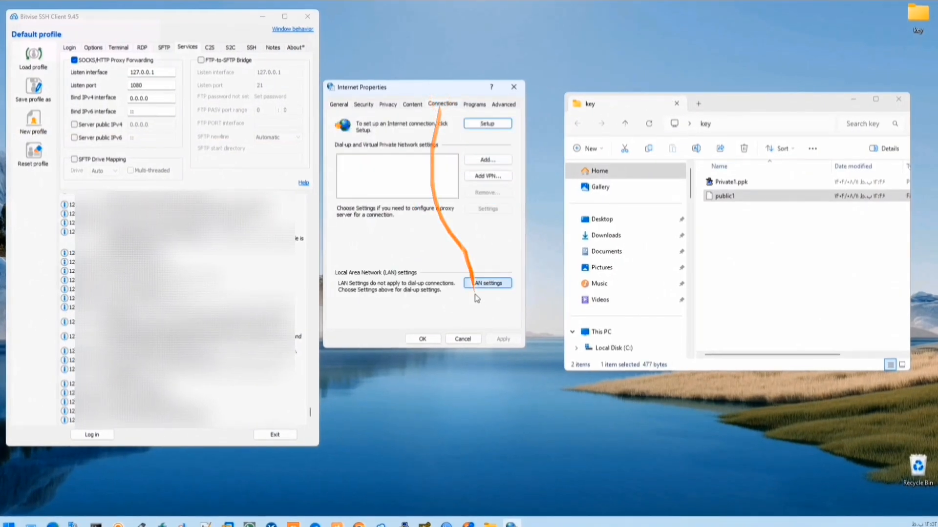
pyautogui.click(488, 284)
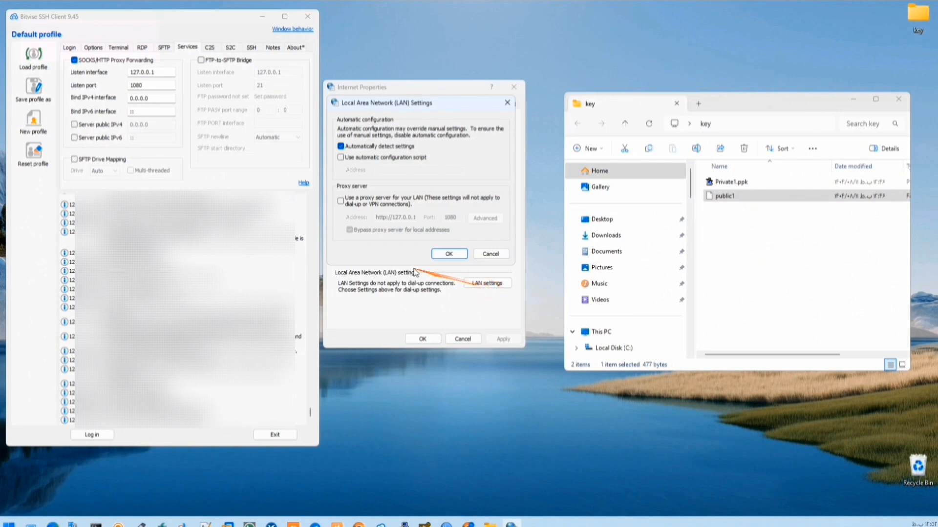
pyautogui.click(342, 201)
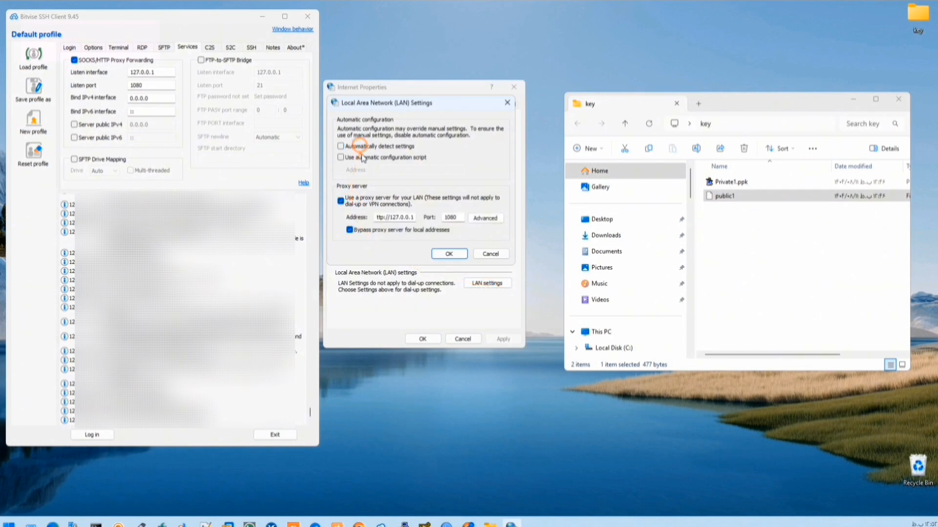
pyautogui.click(449, 254)
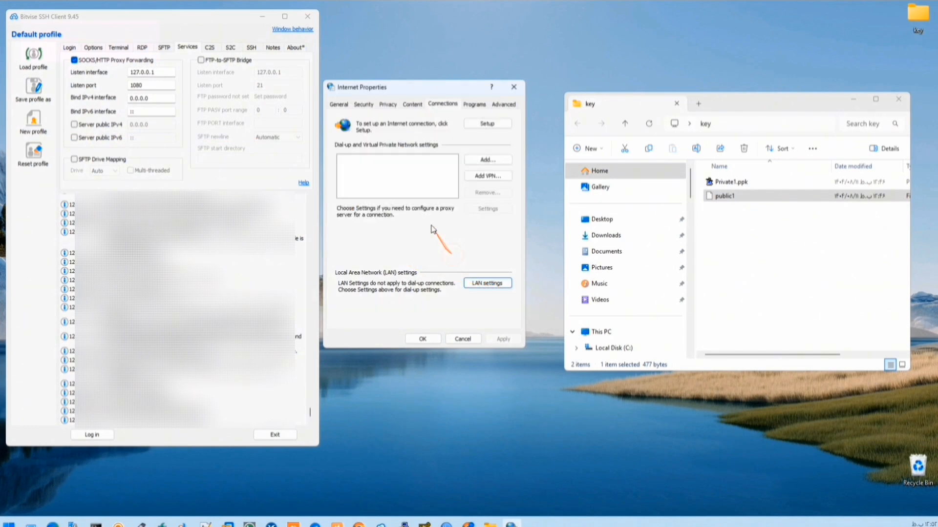
# - Verify the LAN proxy address and port 1080 match Bitvise's listener, then close both dialogs
pyautogui.click(478, 285)
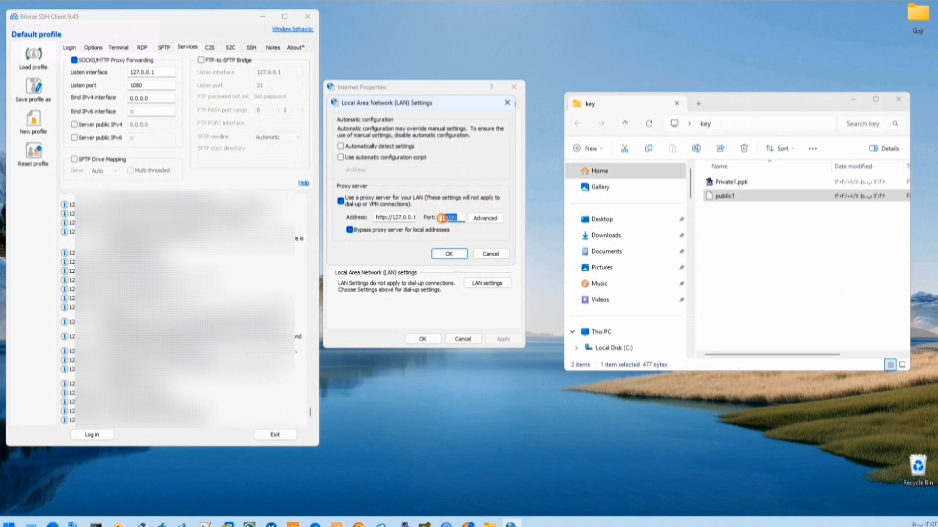
pyautogui.doubleClick(129, 73)
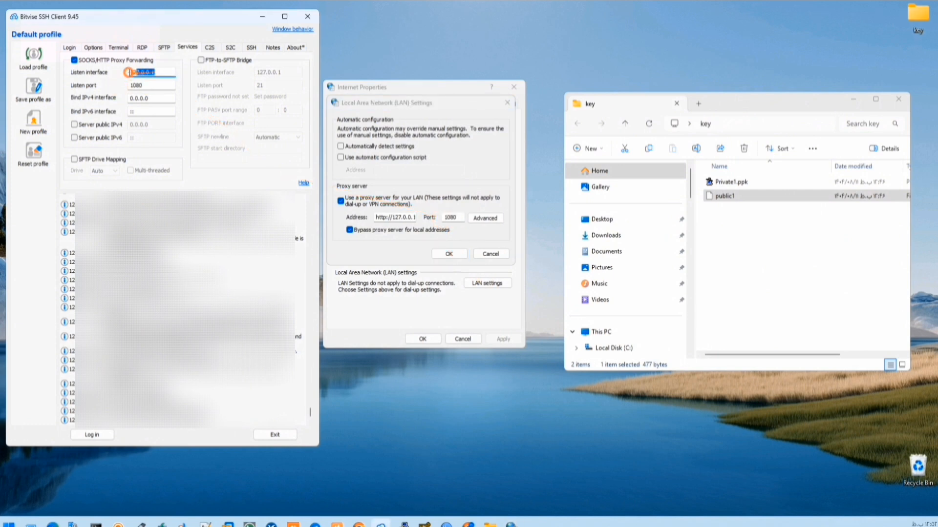
pyautogui.moveTo(377, 217); pyautogui.dragTo(421, 221)
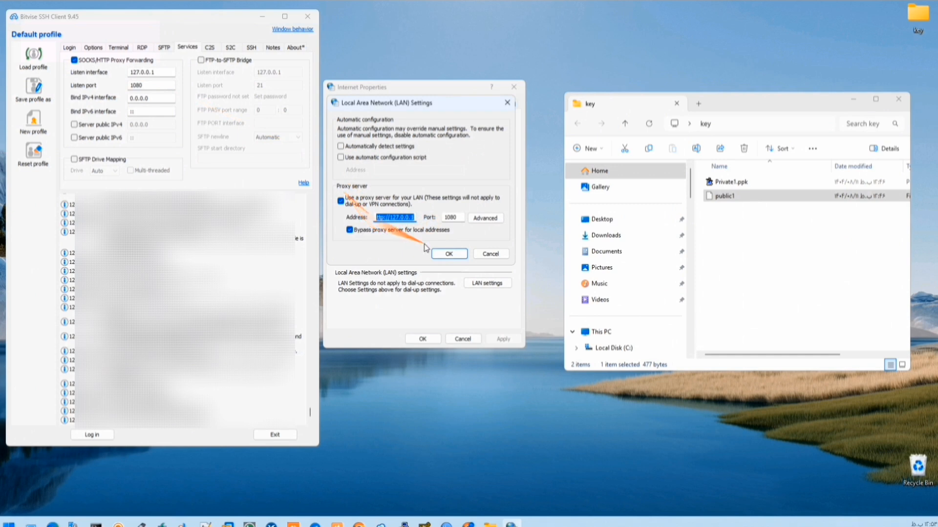
pyautogui.click(448, 254)
pyautogui.click(423, 339)
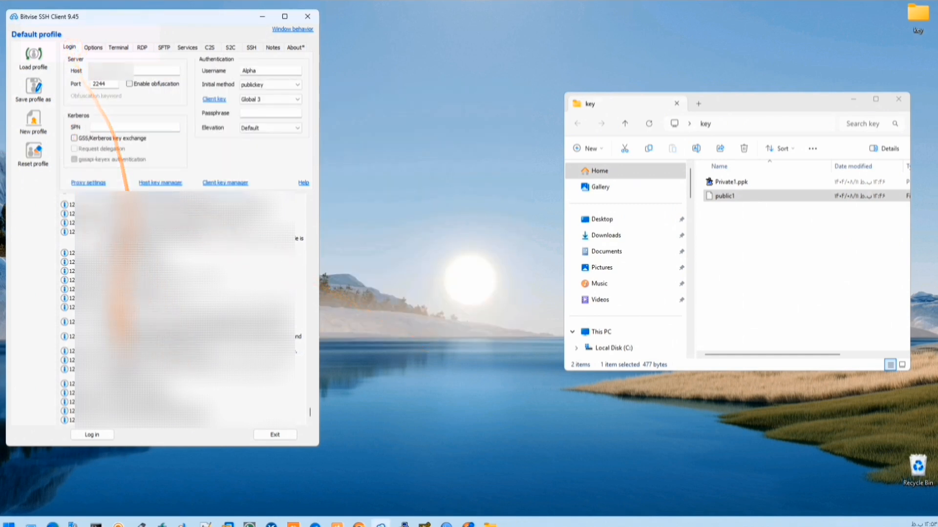
# - Log back in as Alpha, confirming the key passphrase, so browser traffic flows through the proxy
pyautogui.click(100, 434)
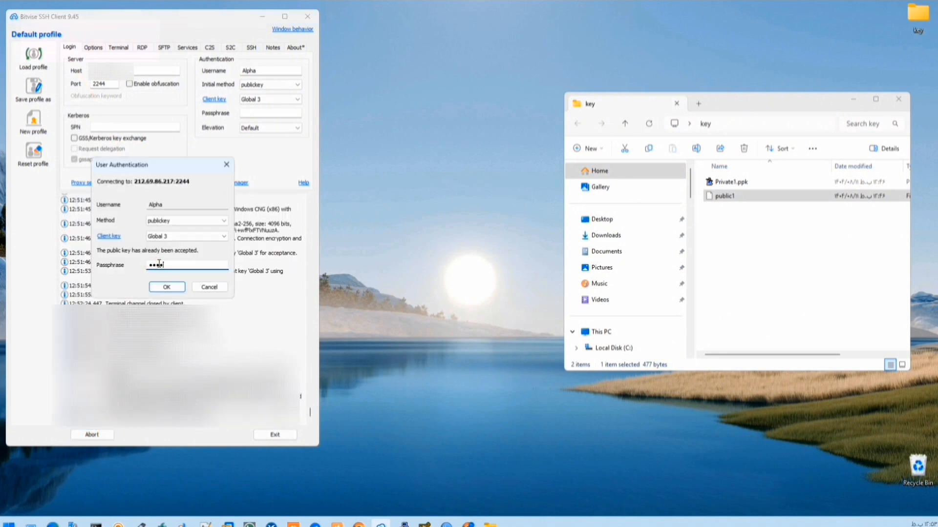
pyautogui.click(166, 287)
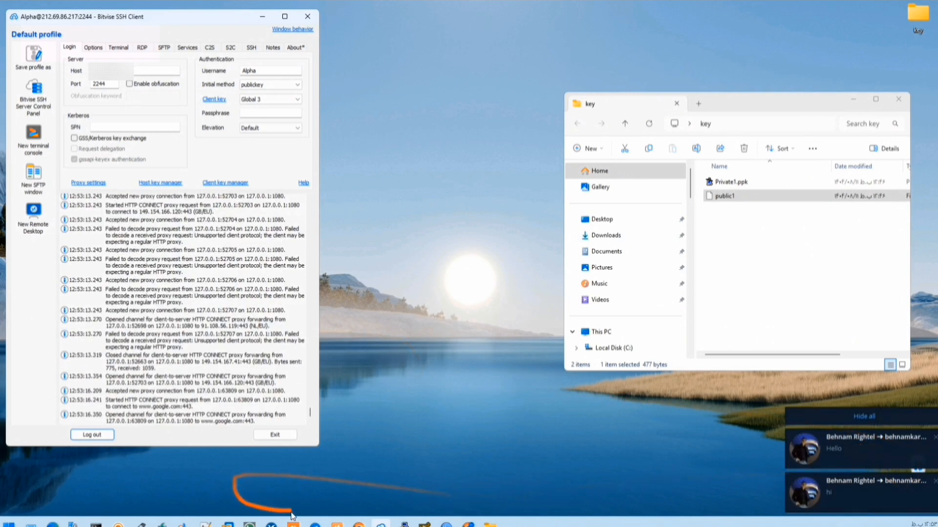
# - Send a 'hello' message in the Telegram chat and close Telegram
pyautogui.click(315, 525)
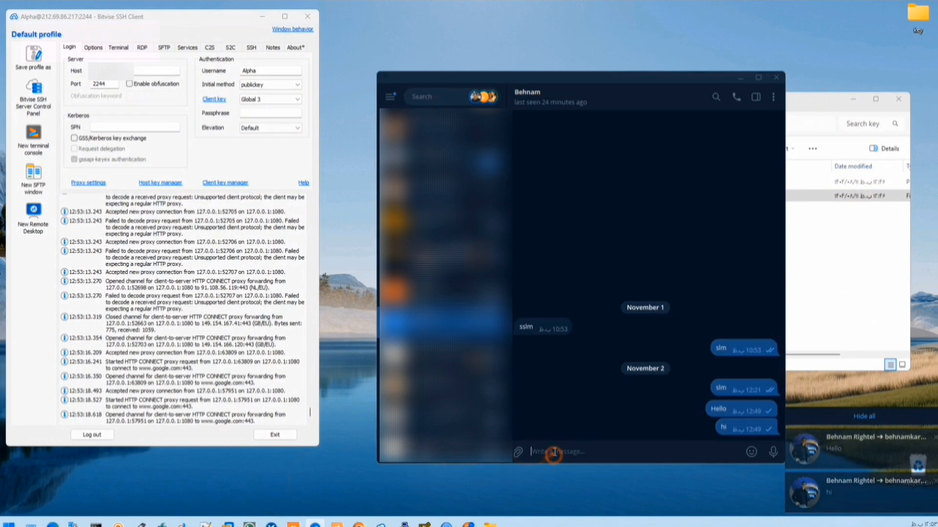
pyautogui.write('hello')
pyautogui.press('Return')
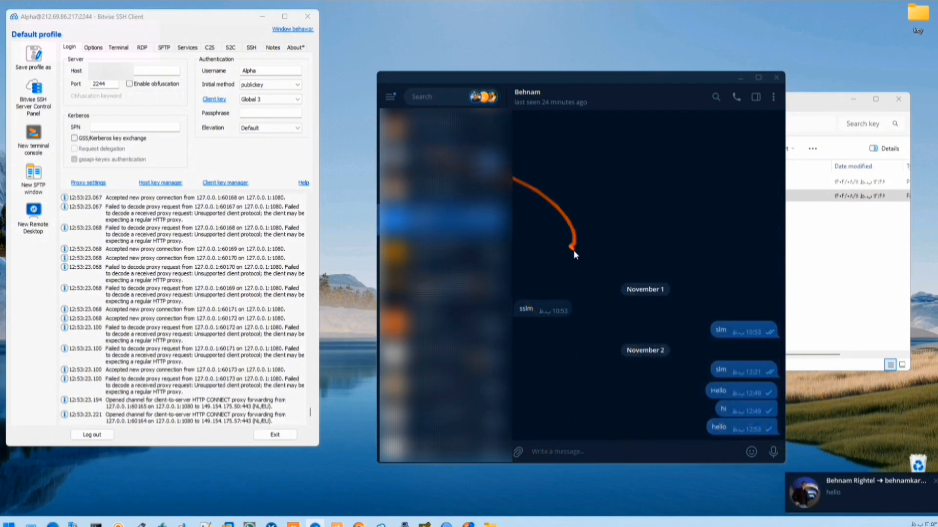
pyautogui.click(776, 77)
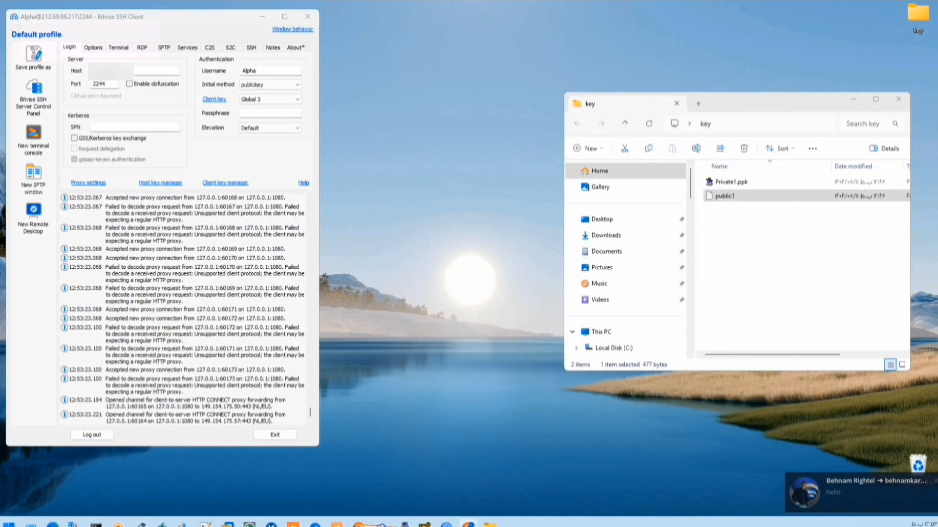
pyautogui.click(468, 524)
# - Reload whatismyipaddress.com to show a Paris, France address from Hostkey B.V., then open a new tab
pyautogui.click(144, 67)
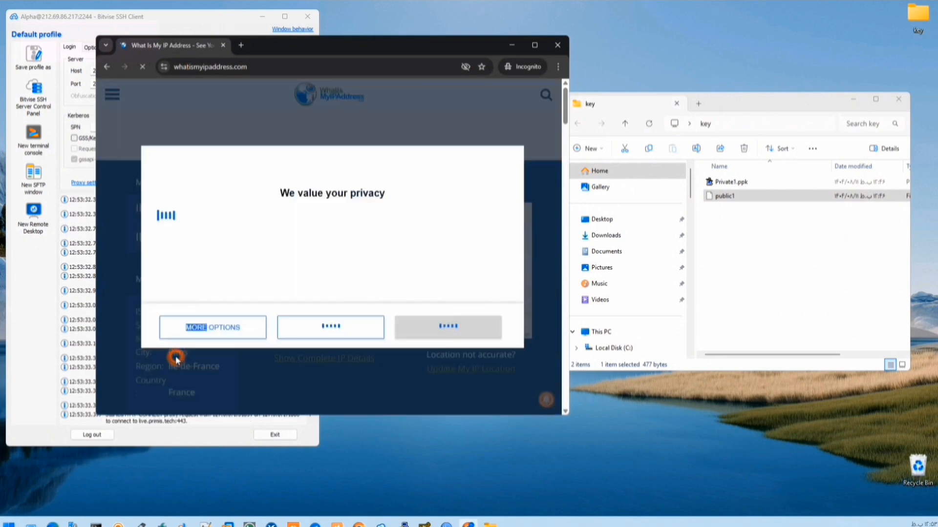
pyautogui.click(435, 360)
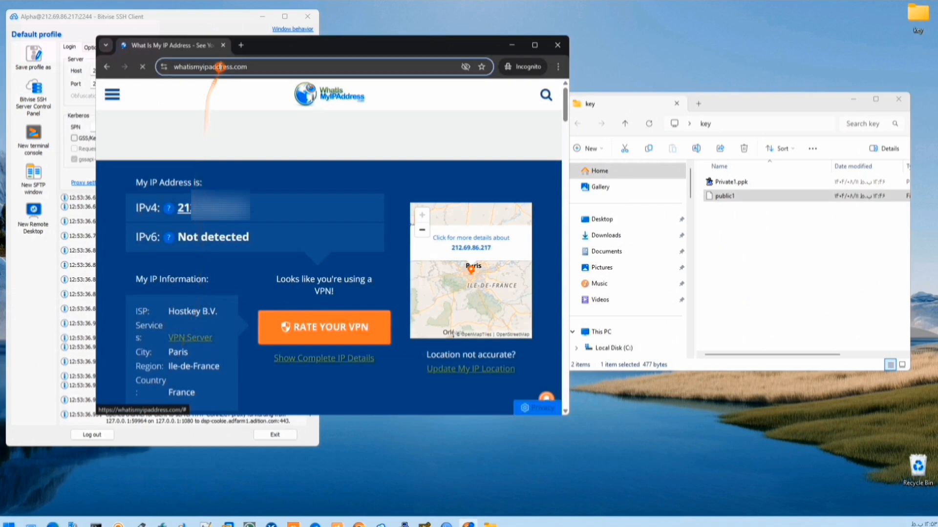
pyautogui.click(220, 66)
pyautogui.hotkey('ctrl', 't')
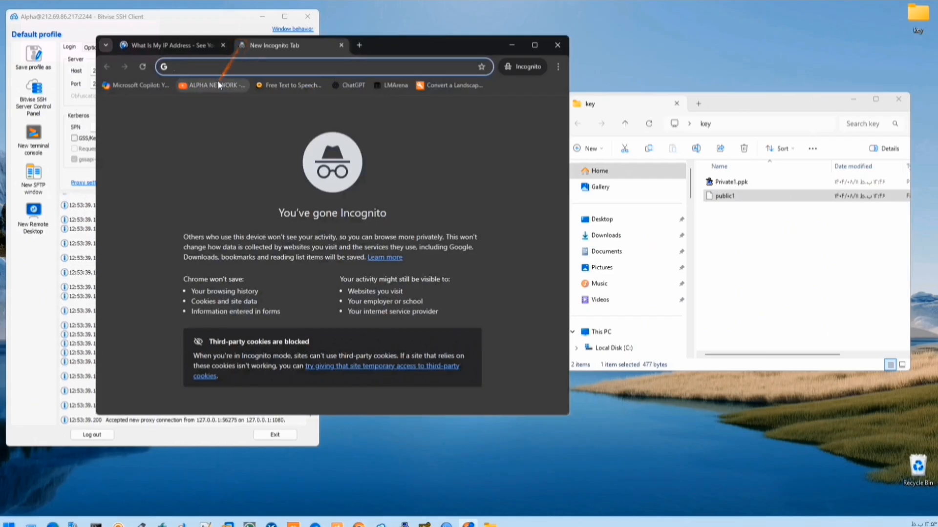
pyautogui.click(218, 85)
# - Maximize Chrome and play the MikroTik ping Short from ALPHA NETWORK's Shorts
pyautogui.click(535, 45)
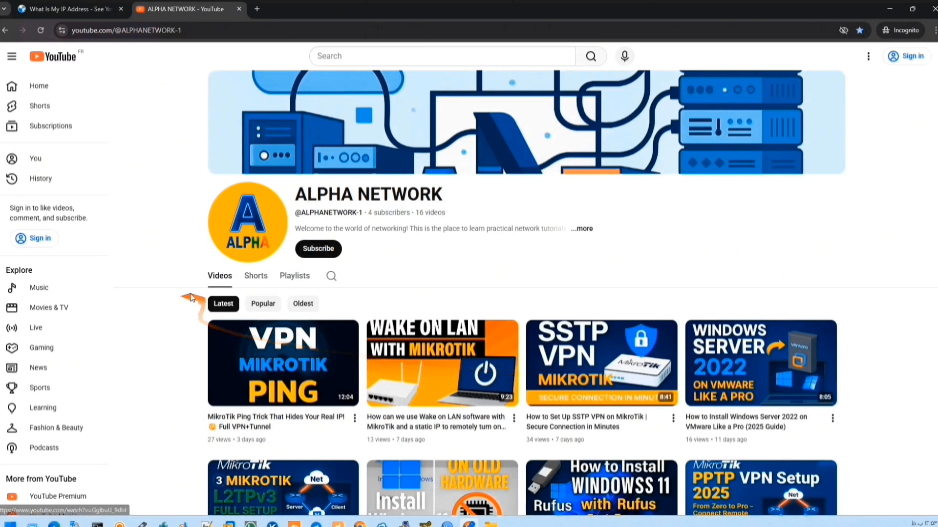
pyautogui.click(263, 279)
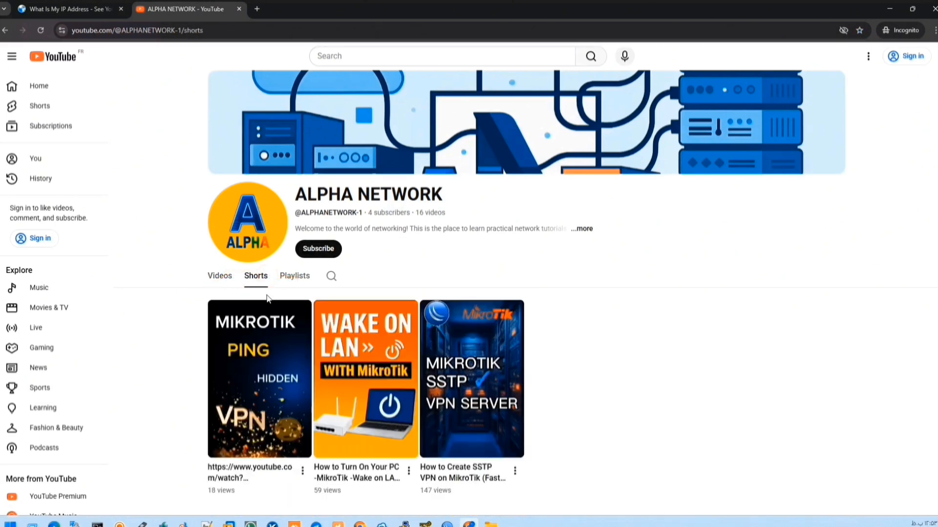
pyautogui.scroll(-1, 545, 387)
pyautogui.click(503, 341)
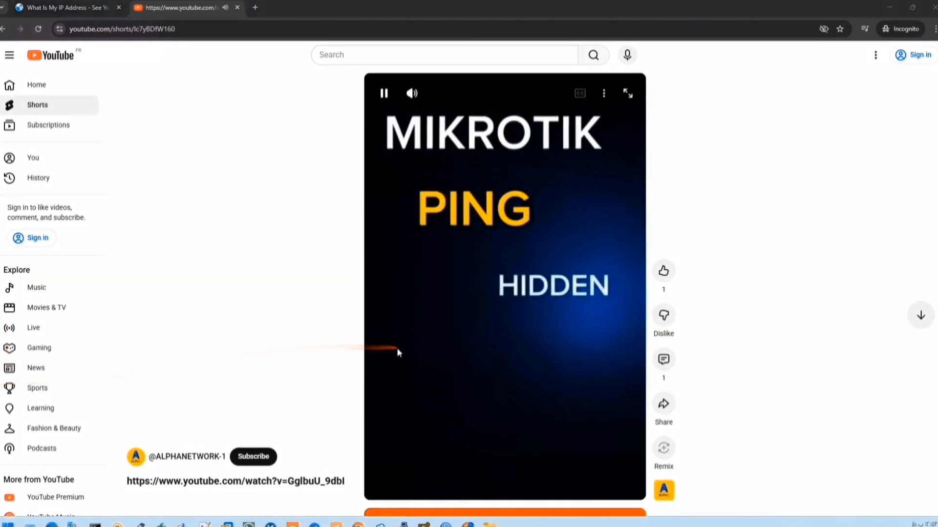
pyautogui.click(186, 459)
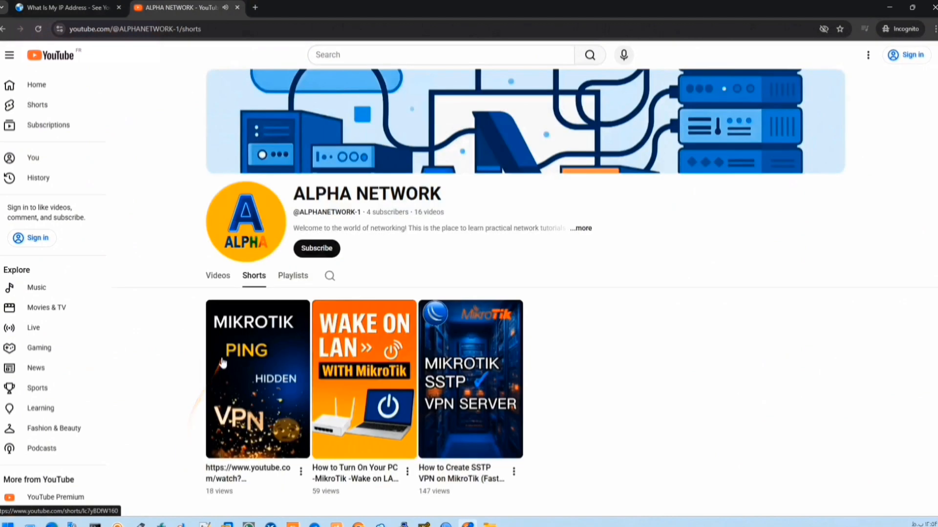
# - Open the MikroTik Ping Trick video and switch its playback resolution
pyautogui.click(217, 276)
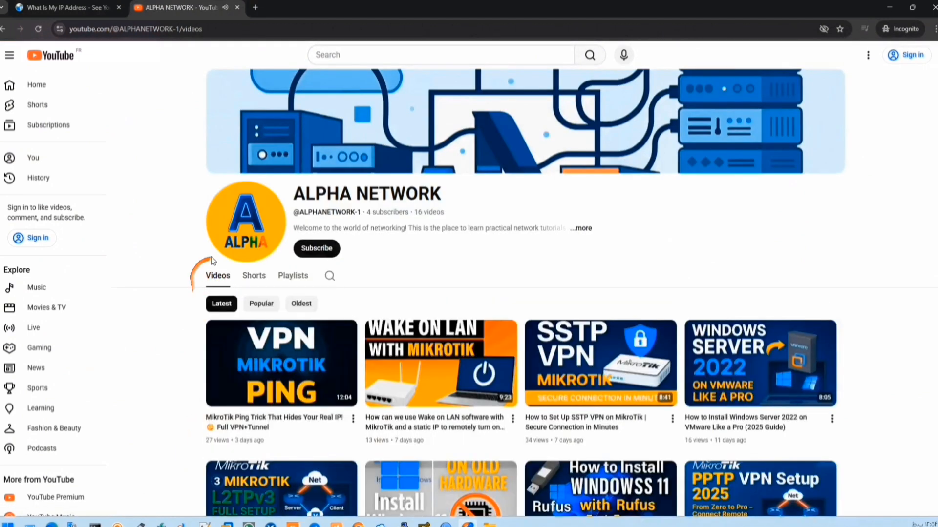
pyautogui.click(267, 374)
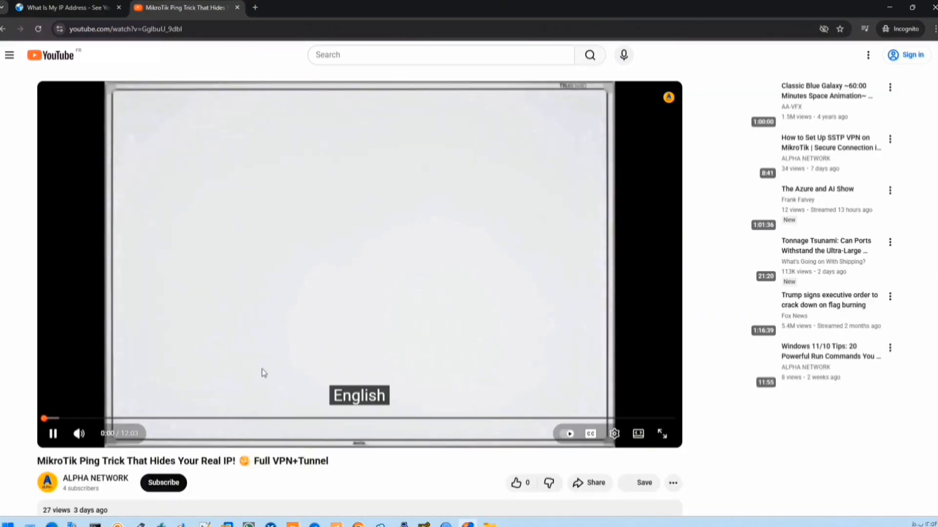
pyautogui.click(612, 435)
pyautogui.click(614, 400)
pyautogui.click(600, 308)
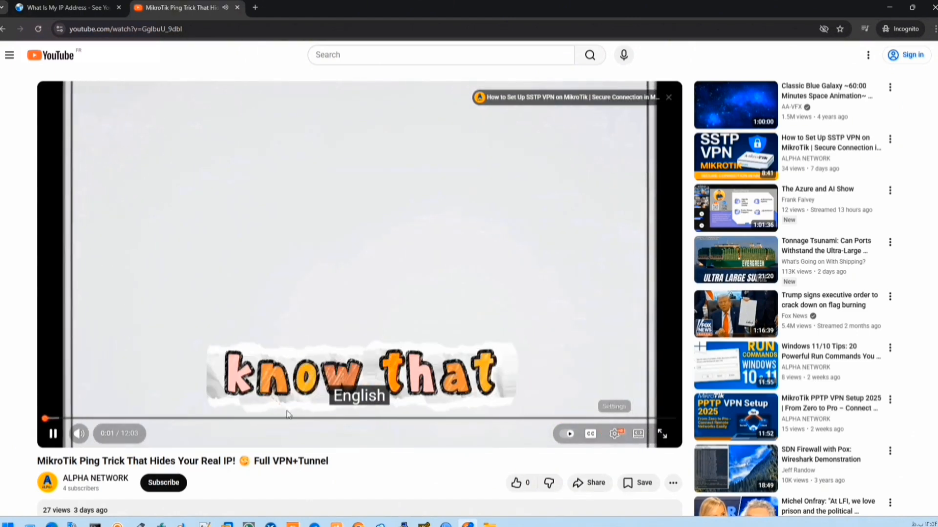
# - Skip the video ahead to 4:43 and then about 8:09, then close Chrome
pyautogui.click(290, 420)
pyautogui.click(471, 419)
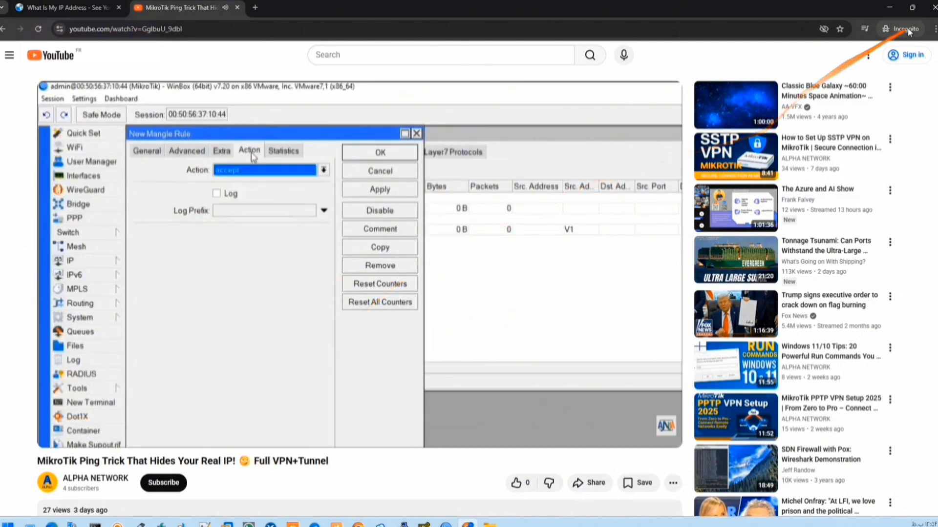
pyautogui.click(933, 7)
pyautogui.click(99, 310)
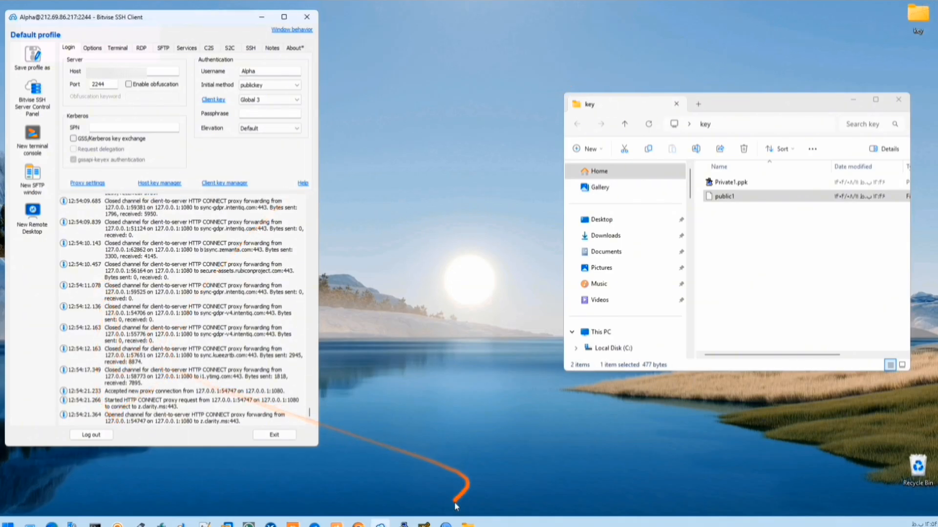
# - View Alpha's active SSH session in WinBox's Active Users, then log out of Bitvise, confirming Yes
pyautogui.click(445, 525)
pyautogui.click(294, 124)
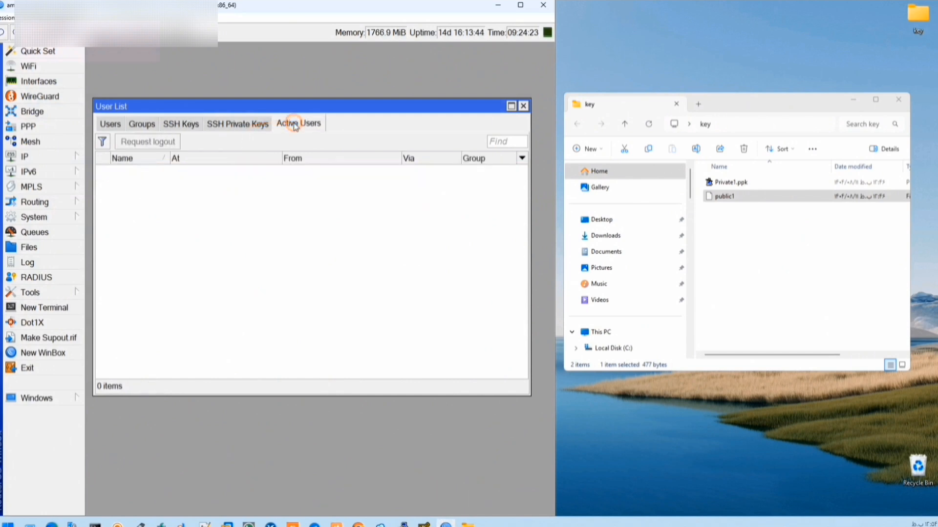
pyautogui.click(307, 171)
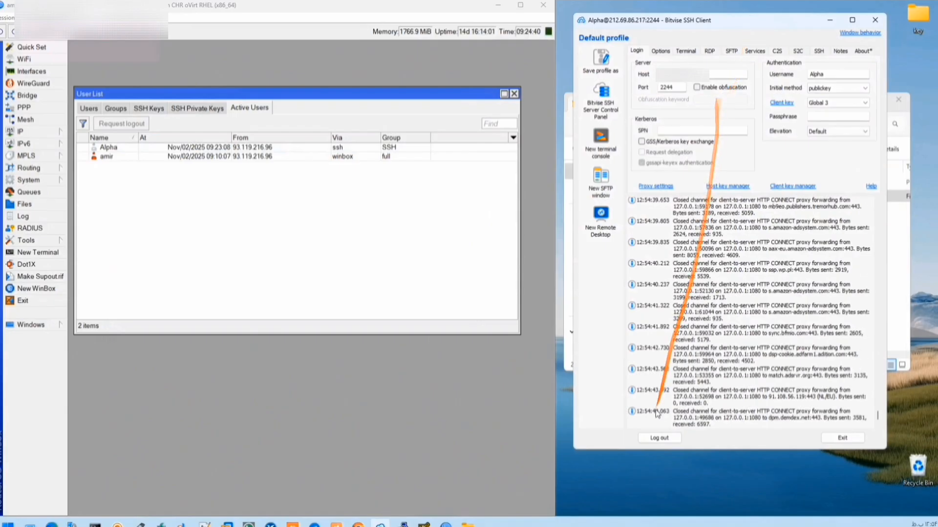
pyautogui.click(283, 147)
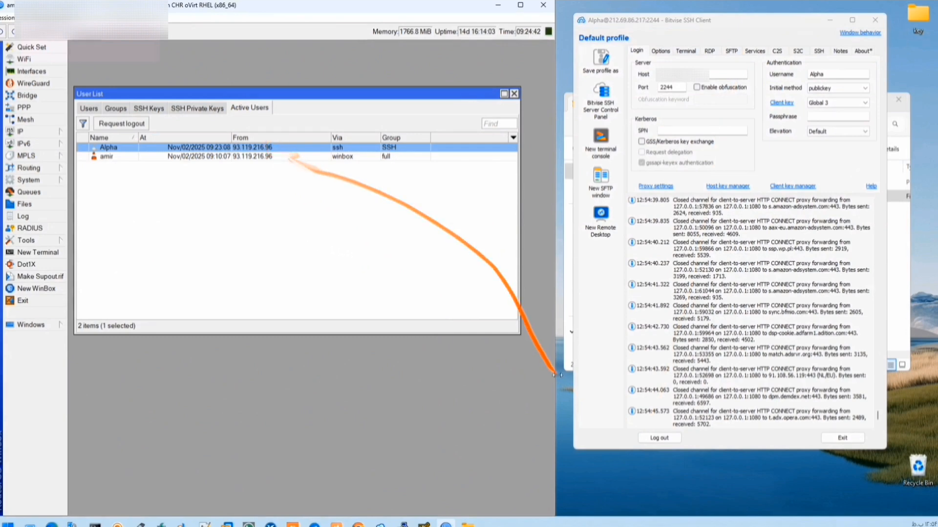
pyautogui.click(659, 438)
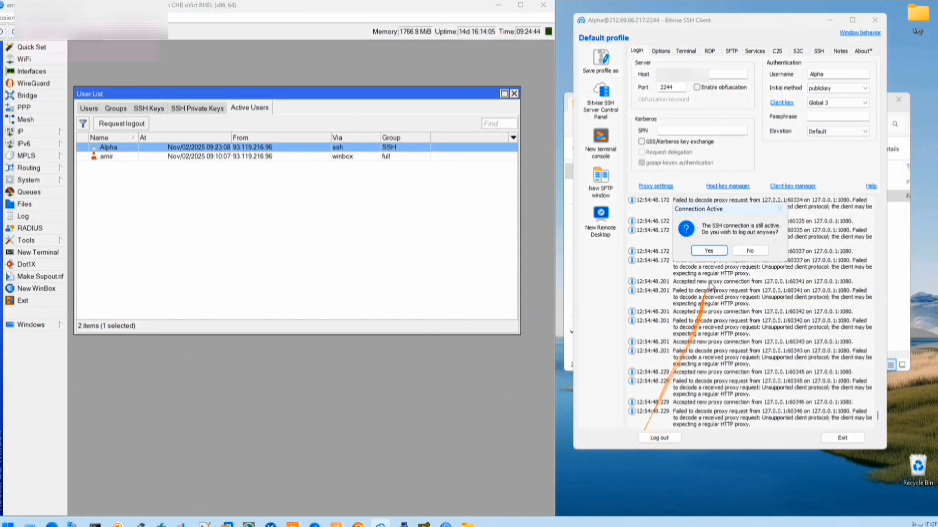
pyautogui.click(710, 251)
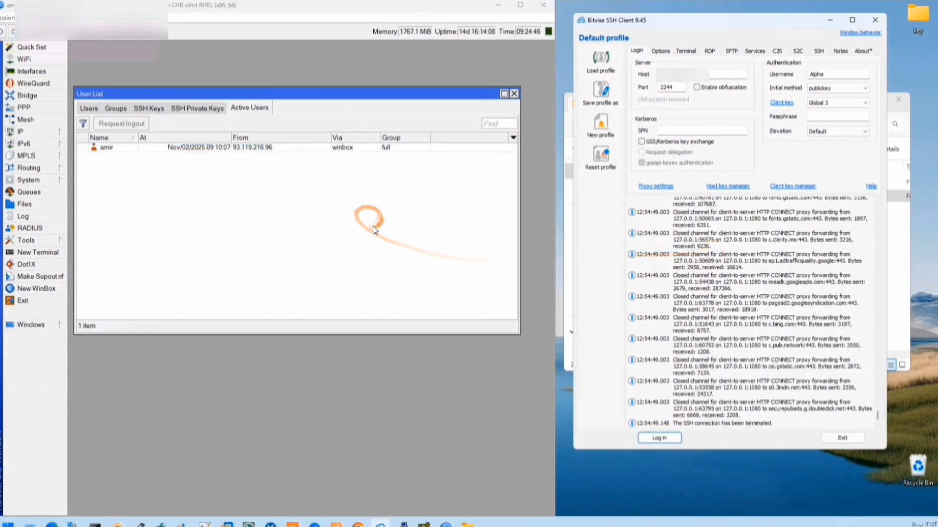
# - Open the router Log and widen it to read Alpha's SSH login and logout messages
pyautogui.click(37, 216)
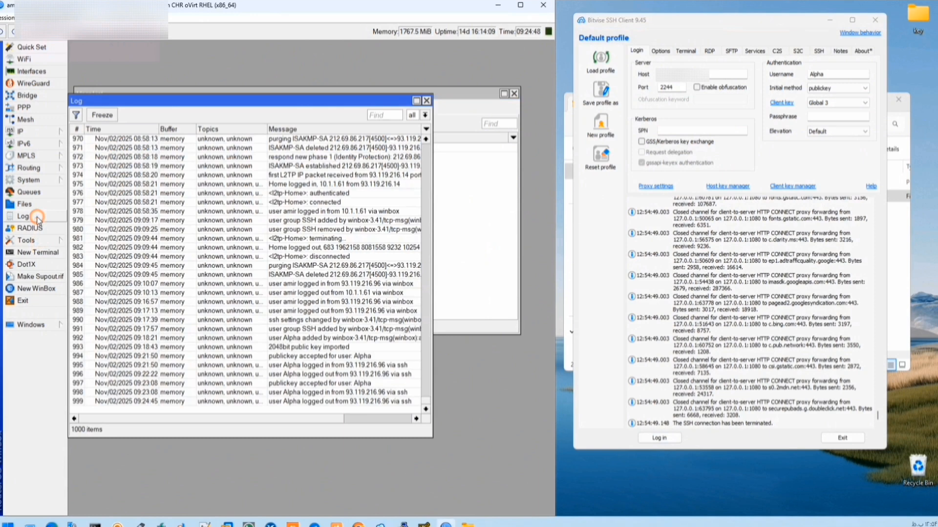
pyautogui.click(302, 402)
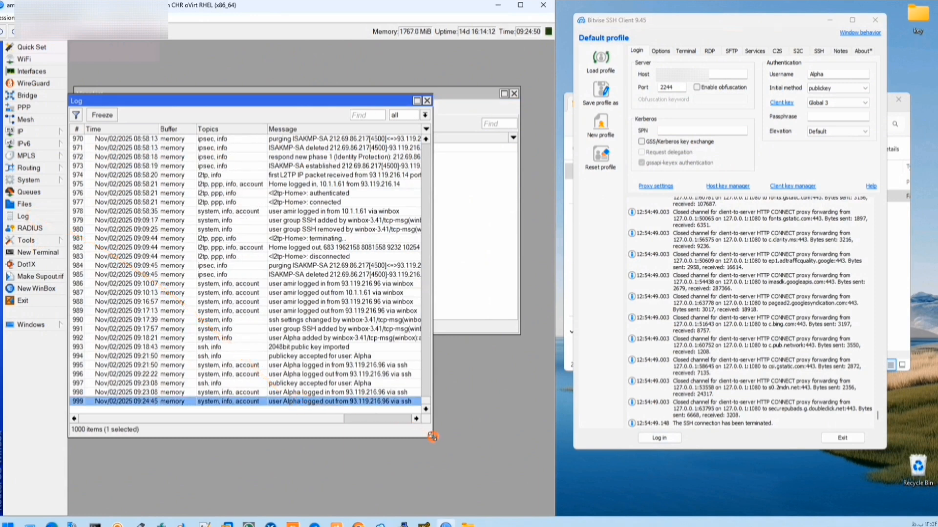
pyautogui.moveTo(432, 436); pyautogui.dragTo(511, 447)
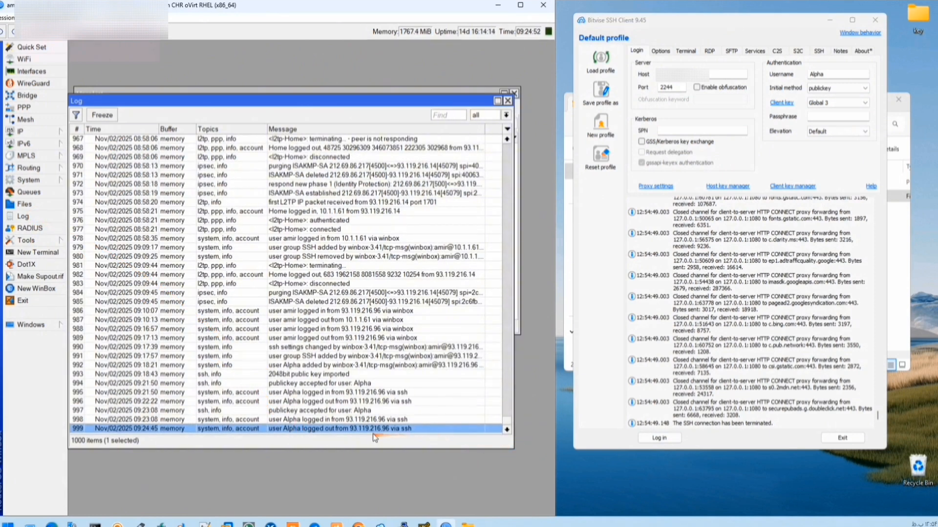